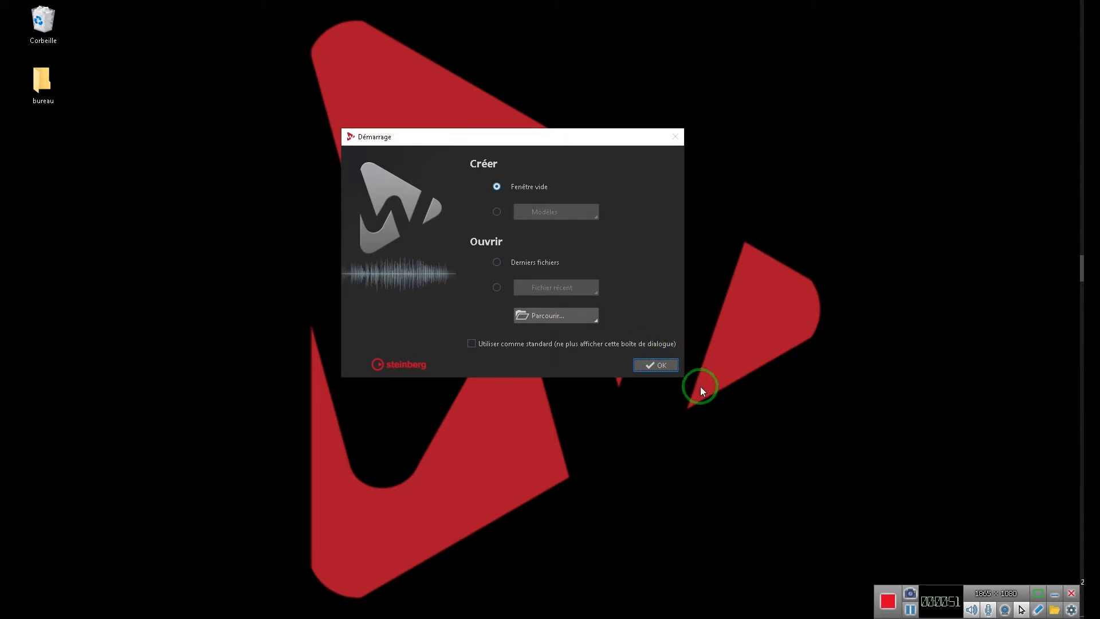
Start with an empty window and load the zero plugs preset in the master section
click(659, 365)
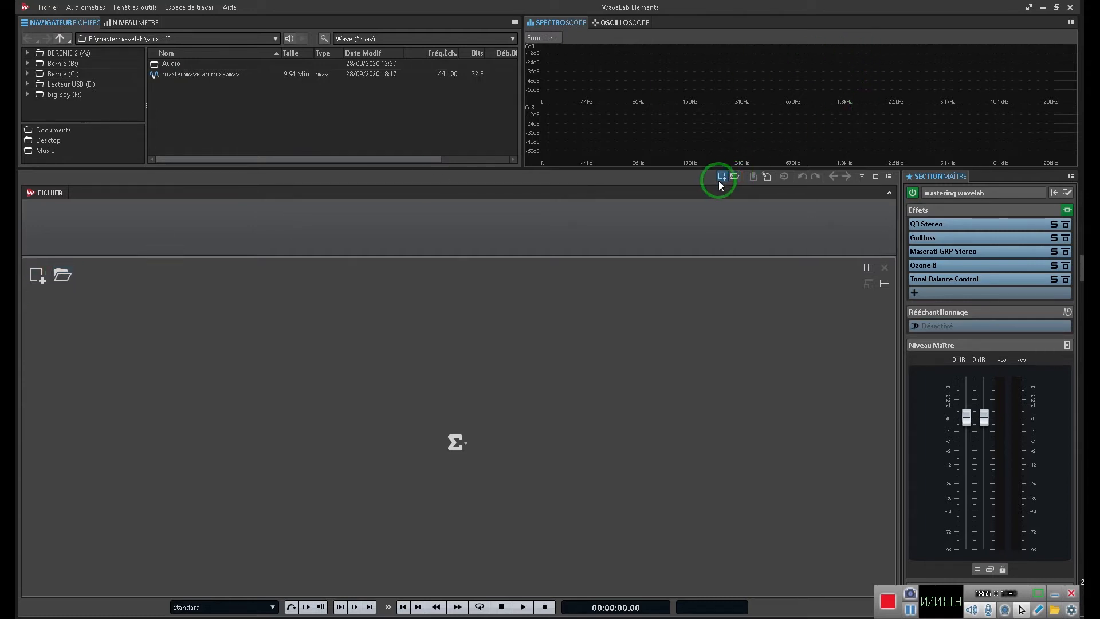
click(48, 8)
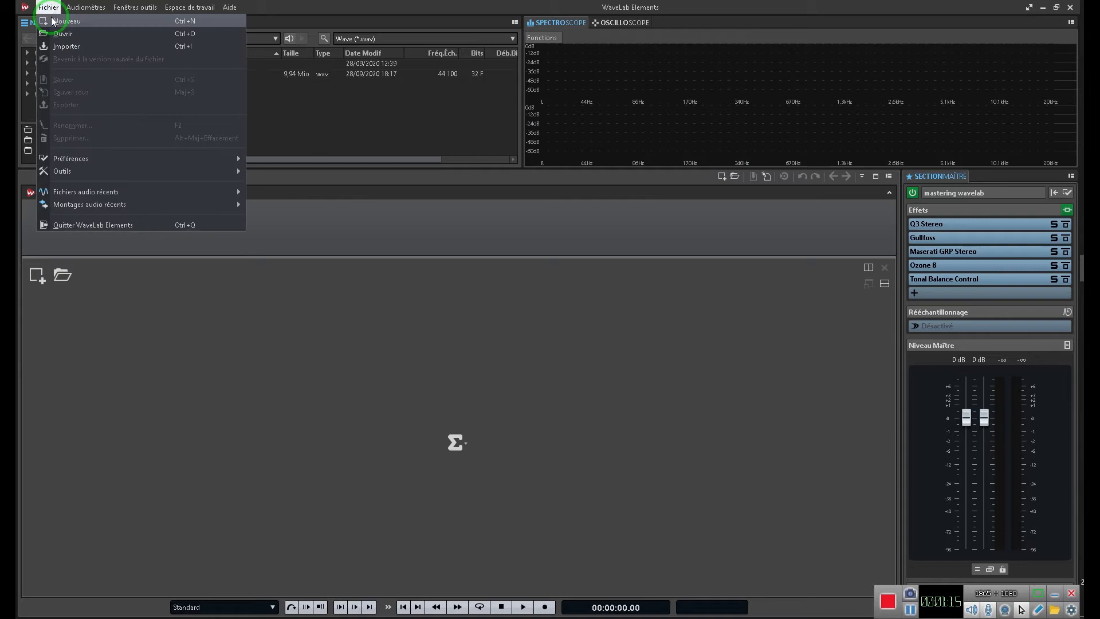
click(388, 300)
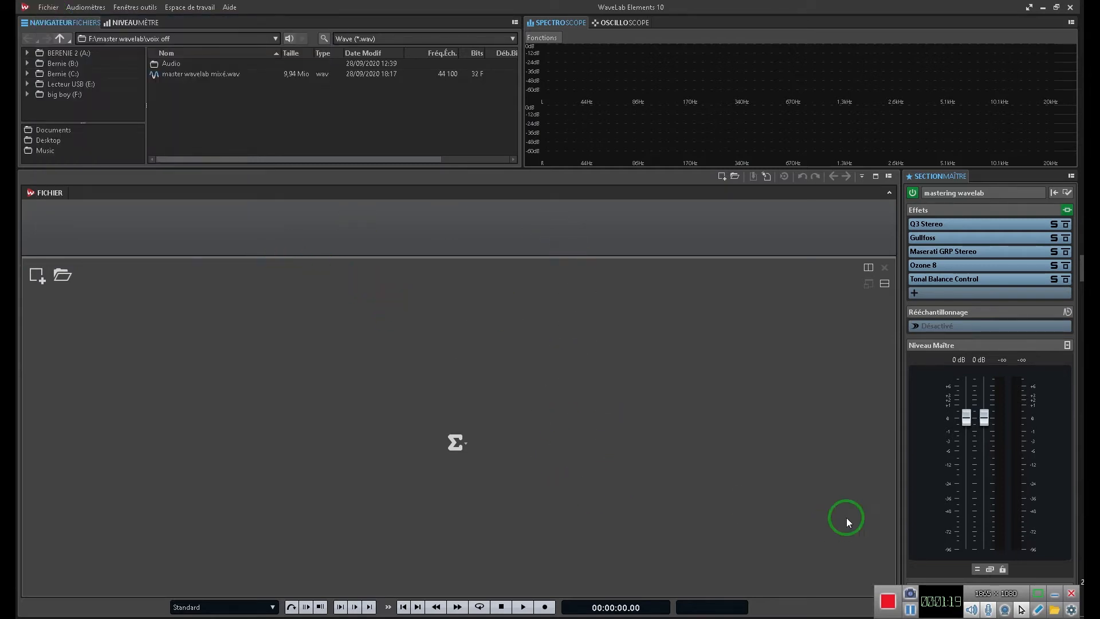
click(803, 176)
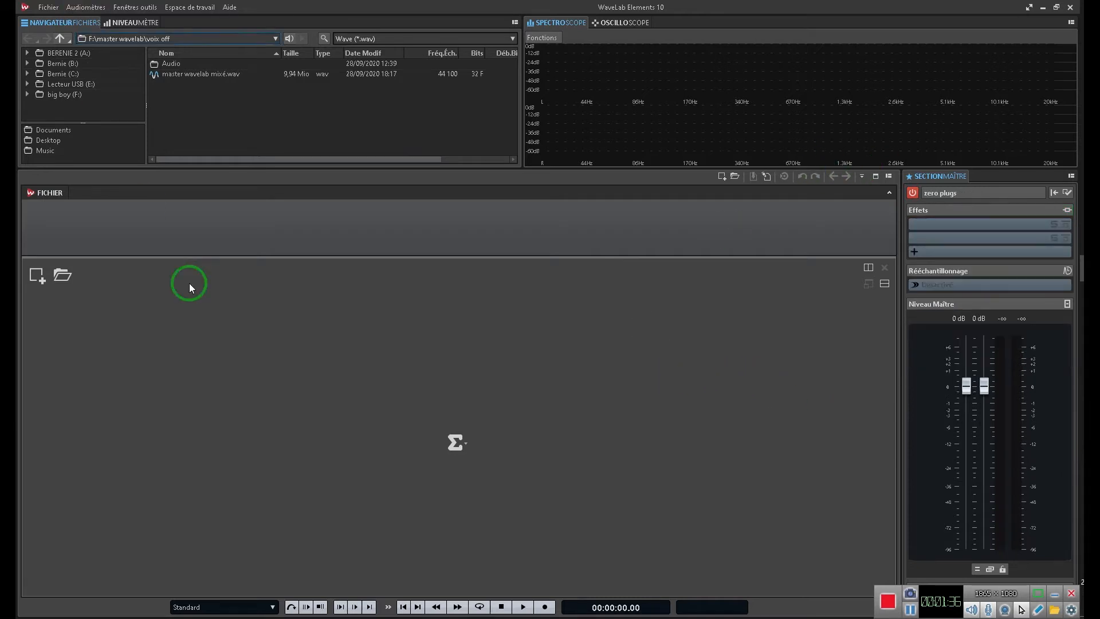
Examine the preferences for audio connections, shortcuts and plug-ins
click(50, 191)
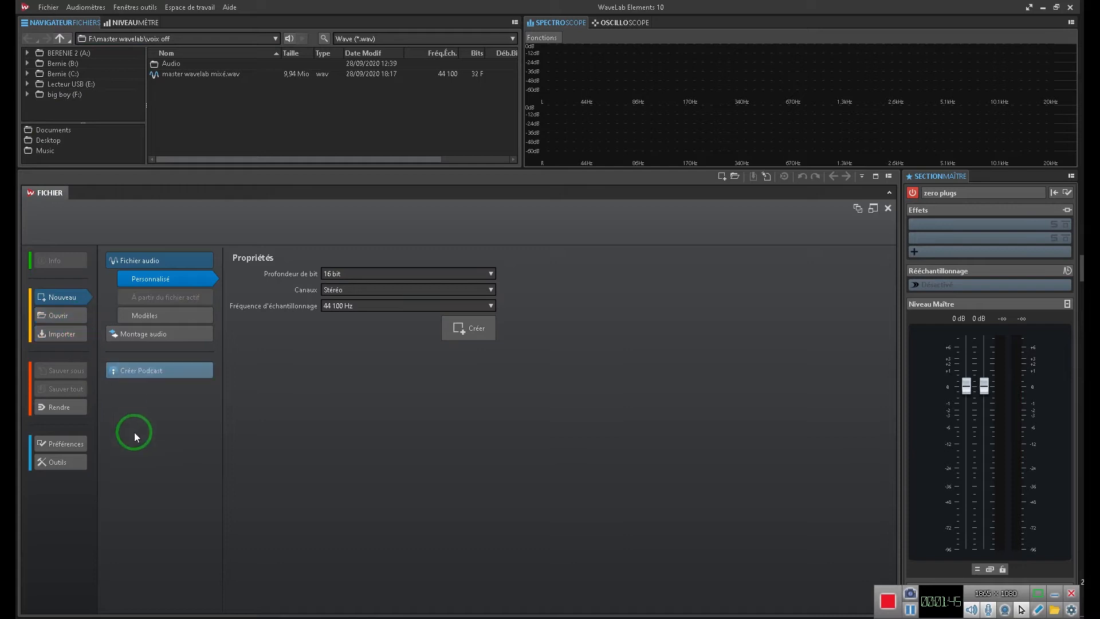
click(51, 448)
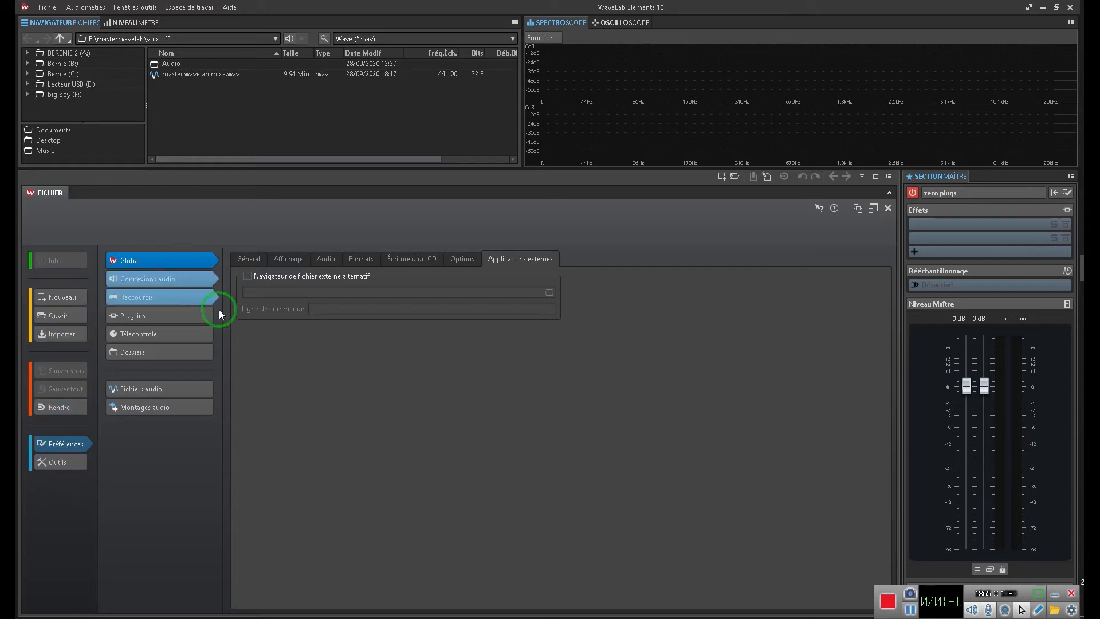
click(147, 318)
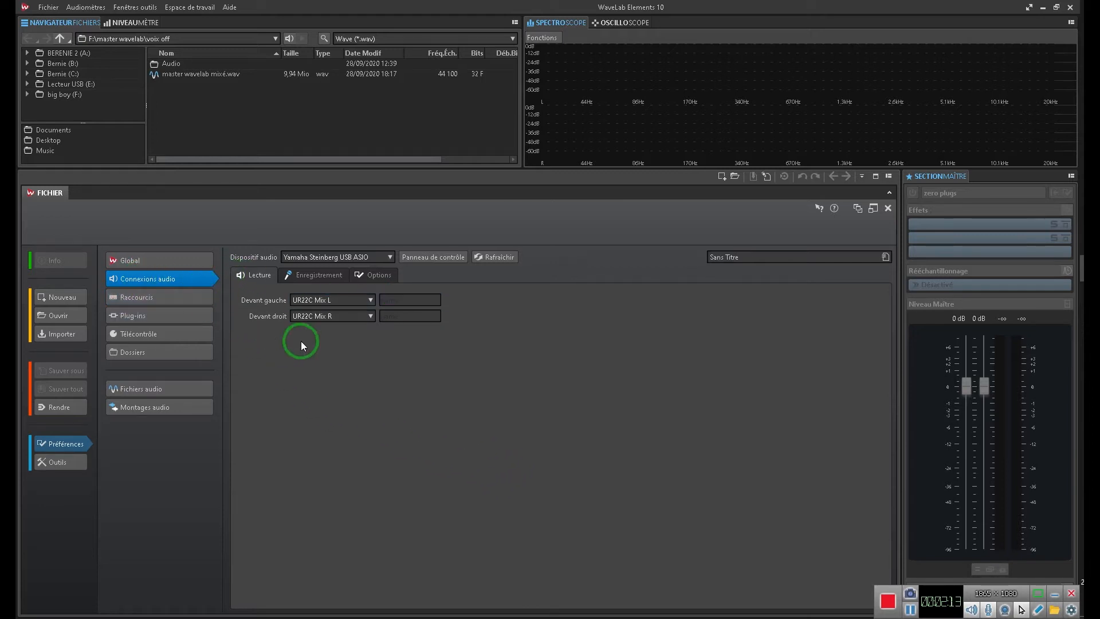
click(147, 298)
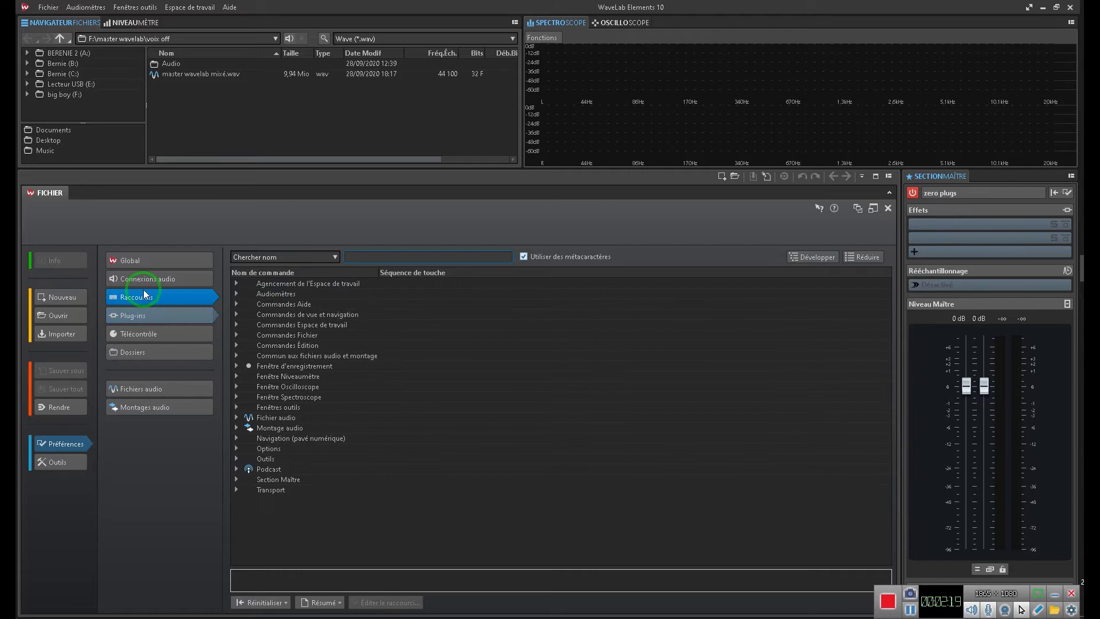
click(126, 315)
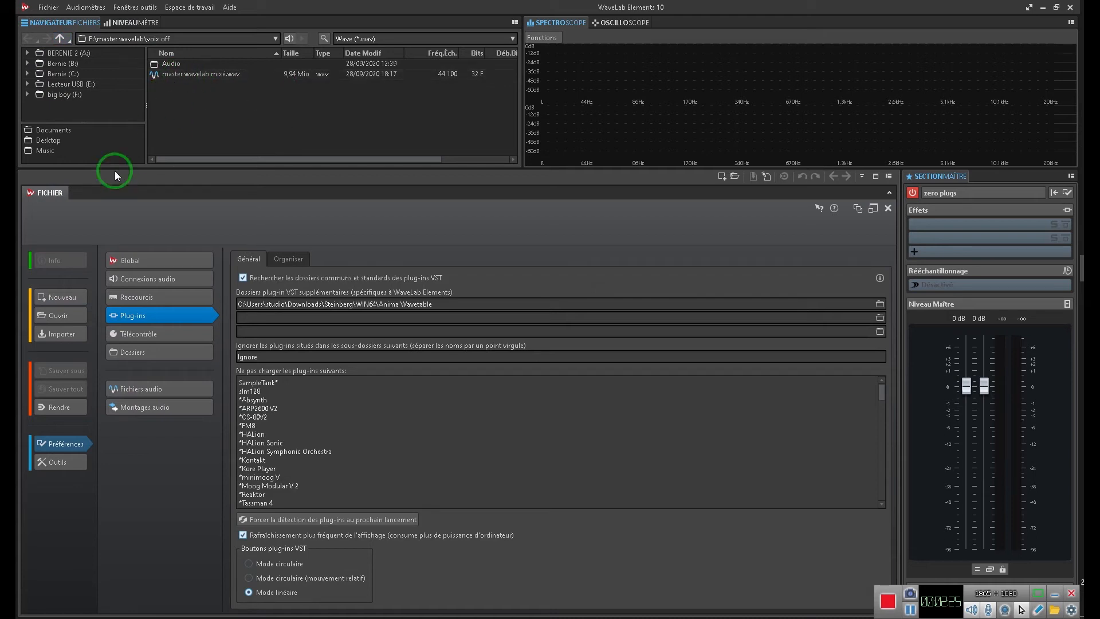
Open master wavelab mixé.wav in the audio editor and look through its view, edit, insert and process commands
double_click(207, 74)
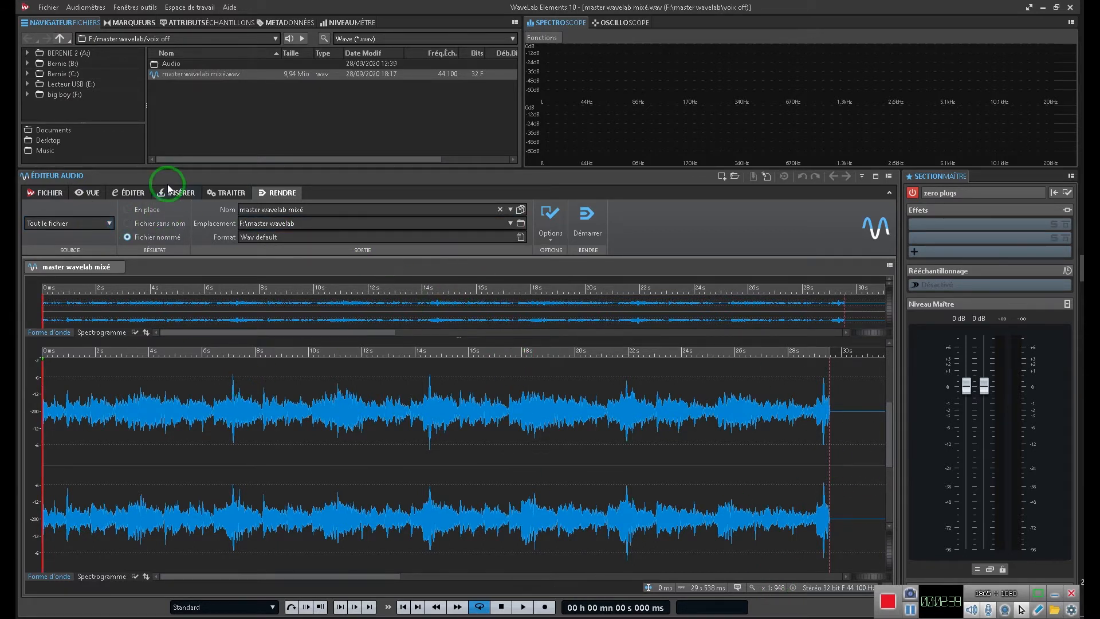
click(90, 194)
click(129, 193)
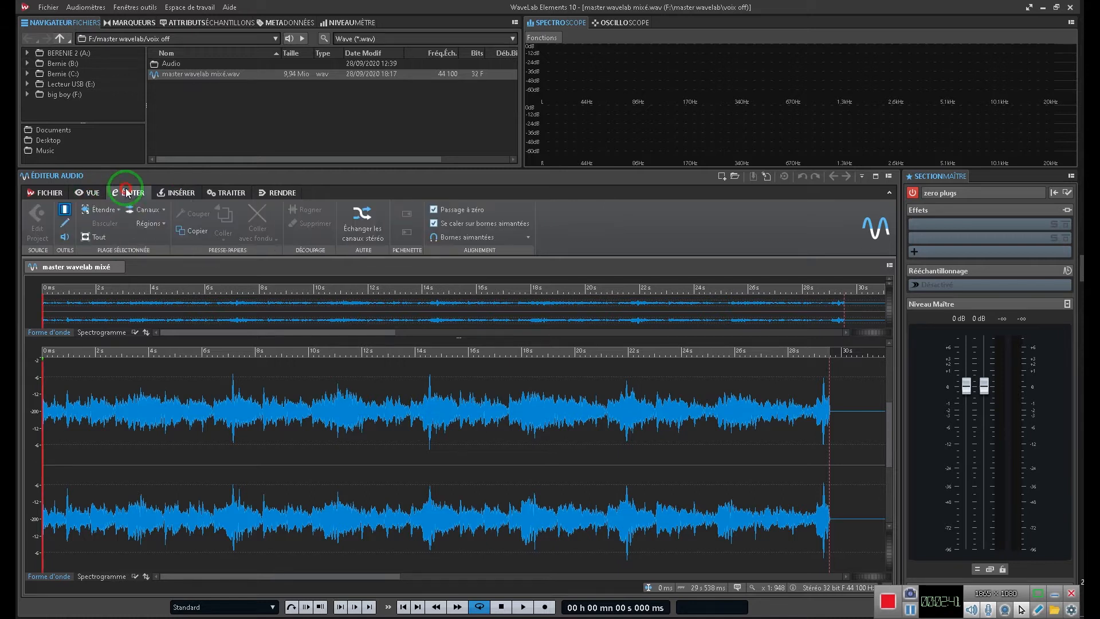
click(177, 193)
click(241, 193)
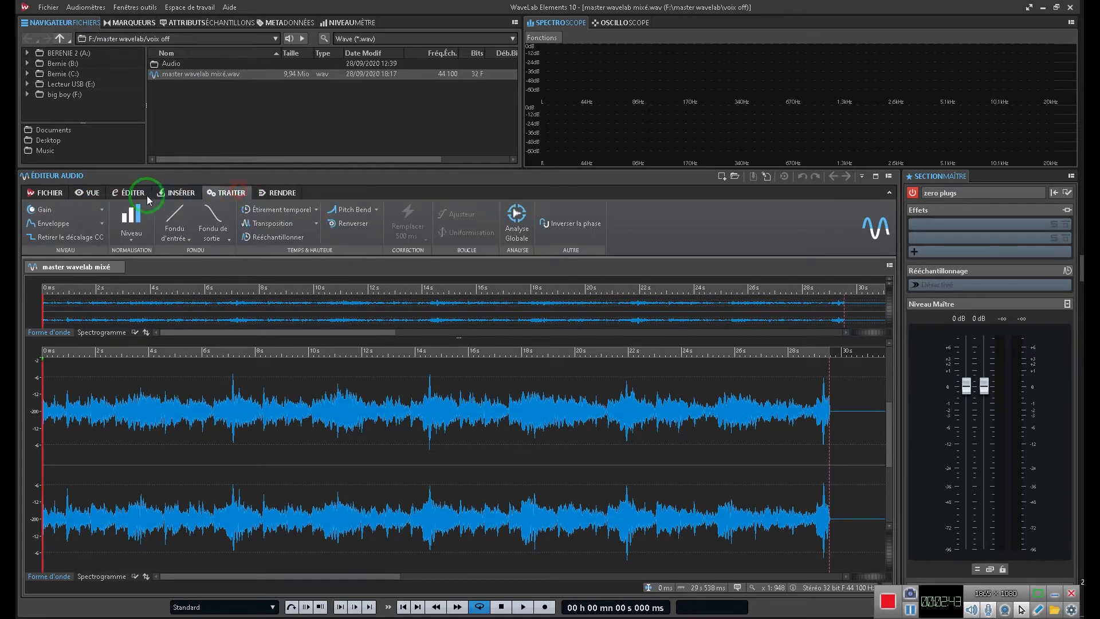
Zoom the waveform vertically and horizontally in both directions and fit the whole file in the view
click(95, 194)
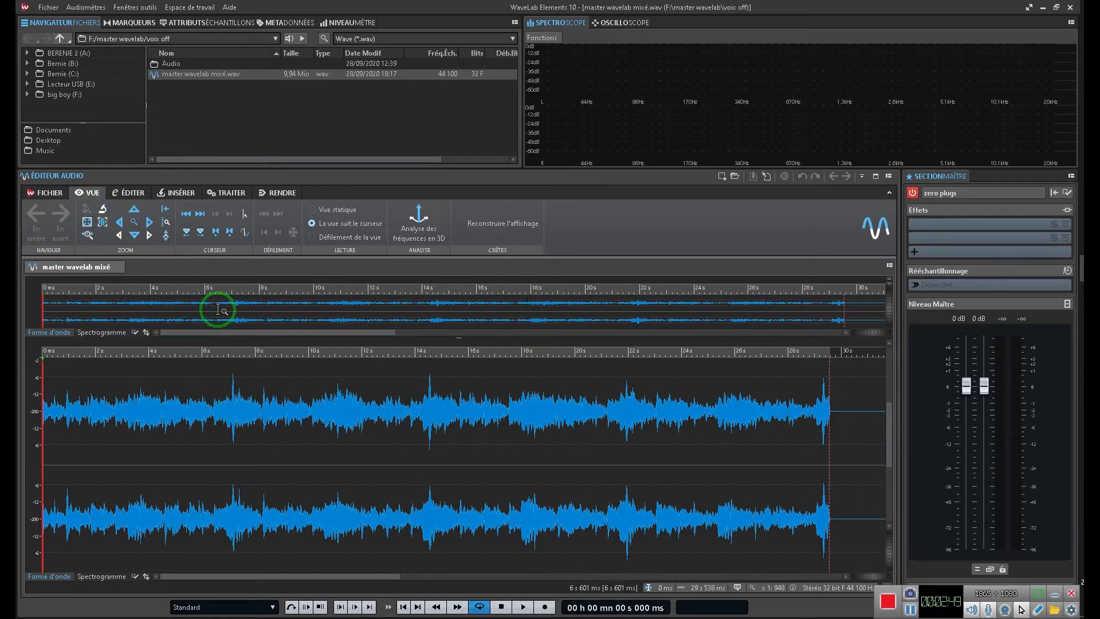
click(135, 210)
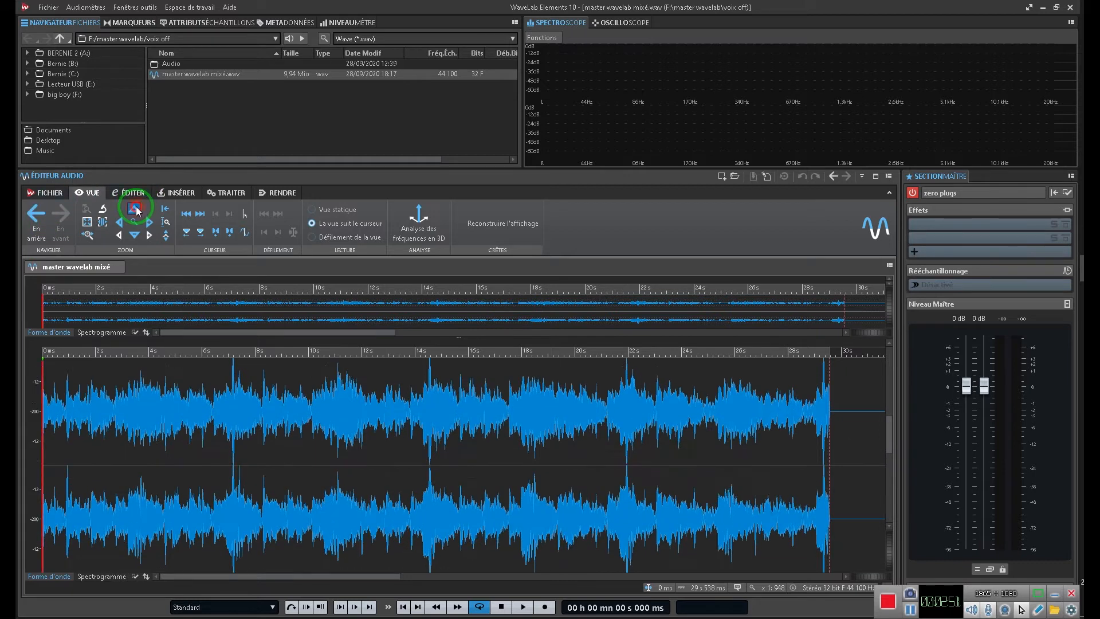
click(133, 236)
click(119, 222)
click(152, 221)
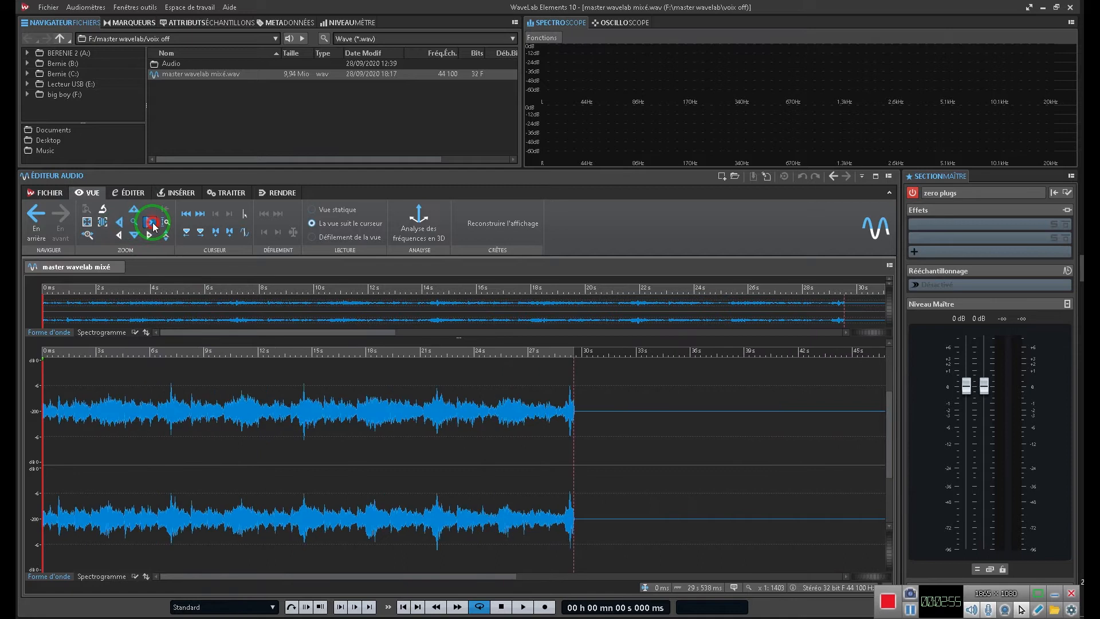
click(102, 222)
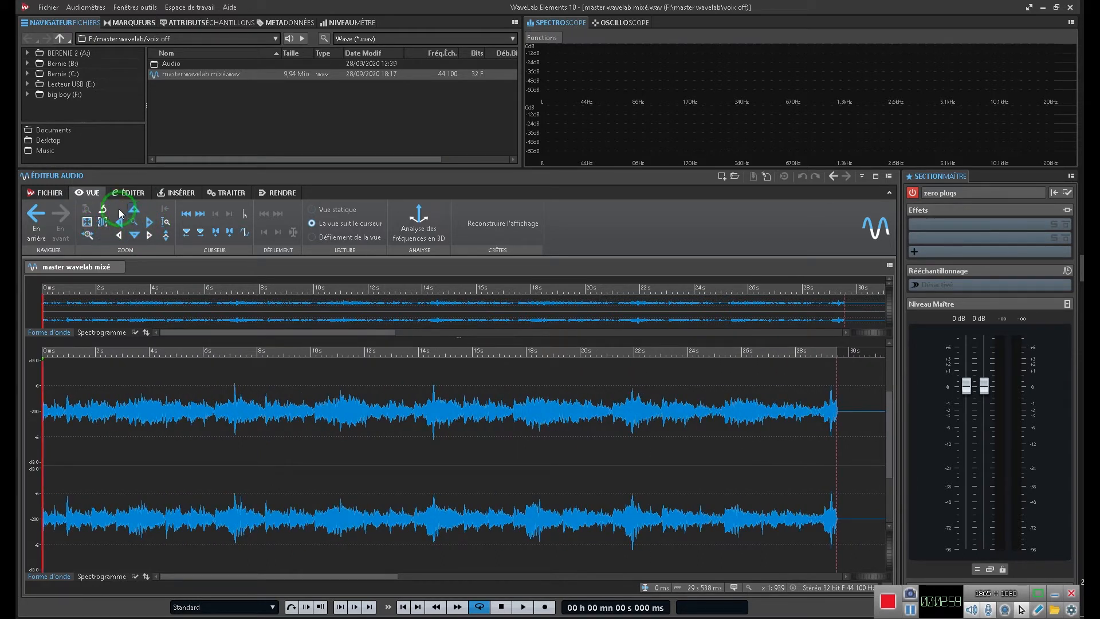
Place the cursor at about 14.3 s, inspect the waveform there at sample level and return to the whole file
click(425, 380)
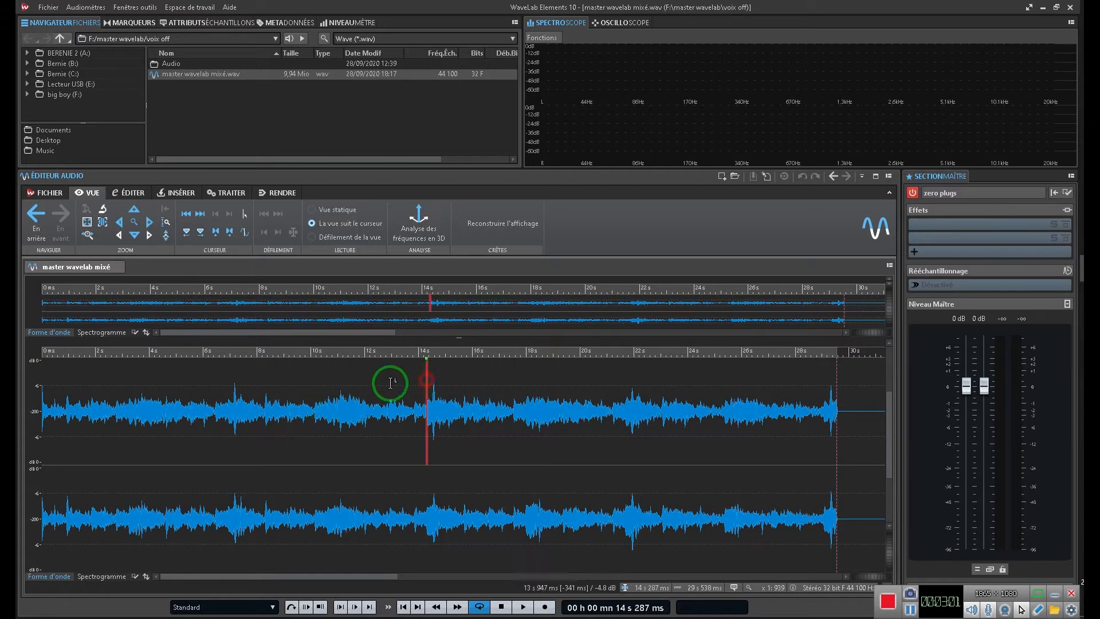
click(102, 209)
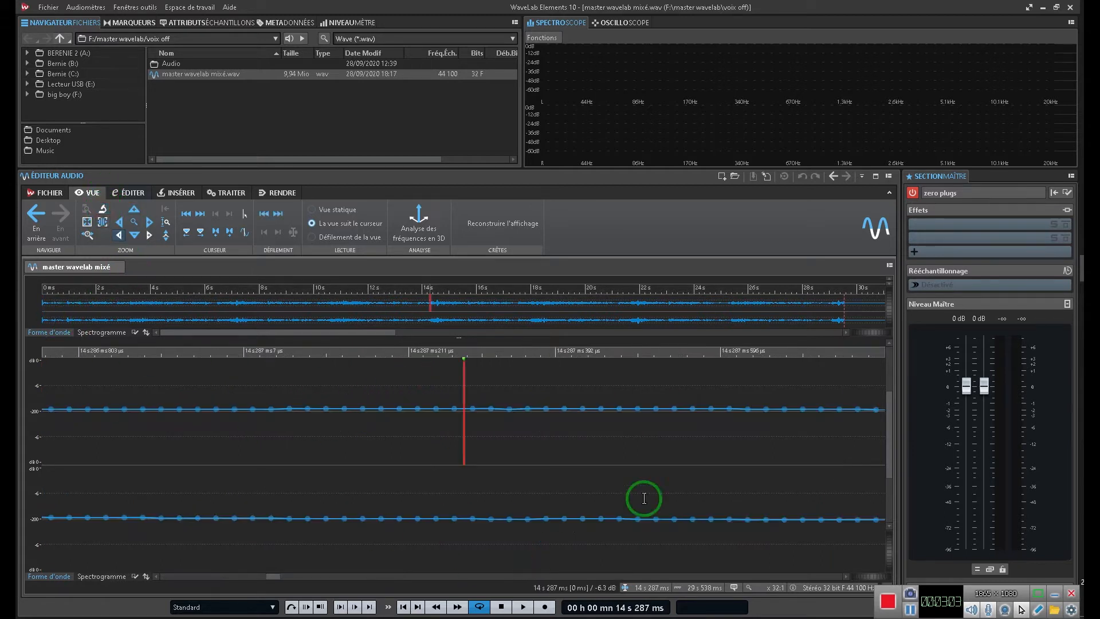
click(102, 222)
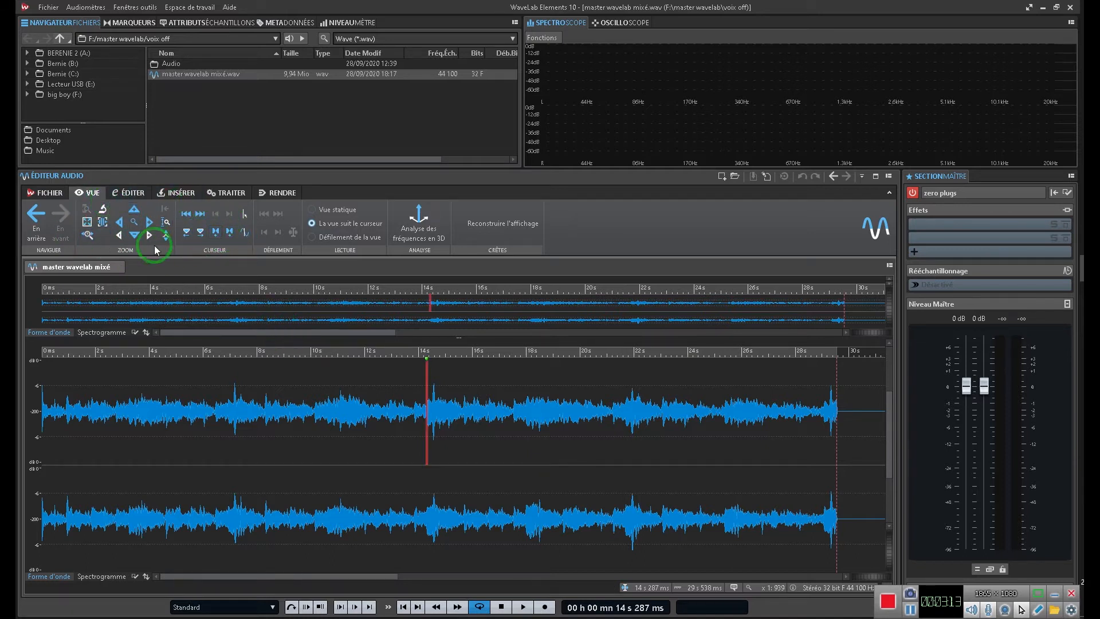
Move the edit cursor to the file's start and end, and place it at about 8.5 s and 14.6 s
click(186, 214)
click(200, 213)
click(191, 219)
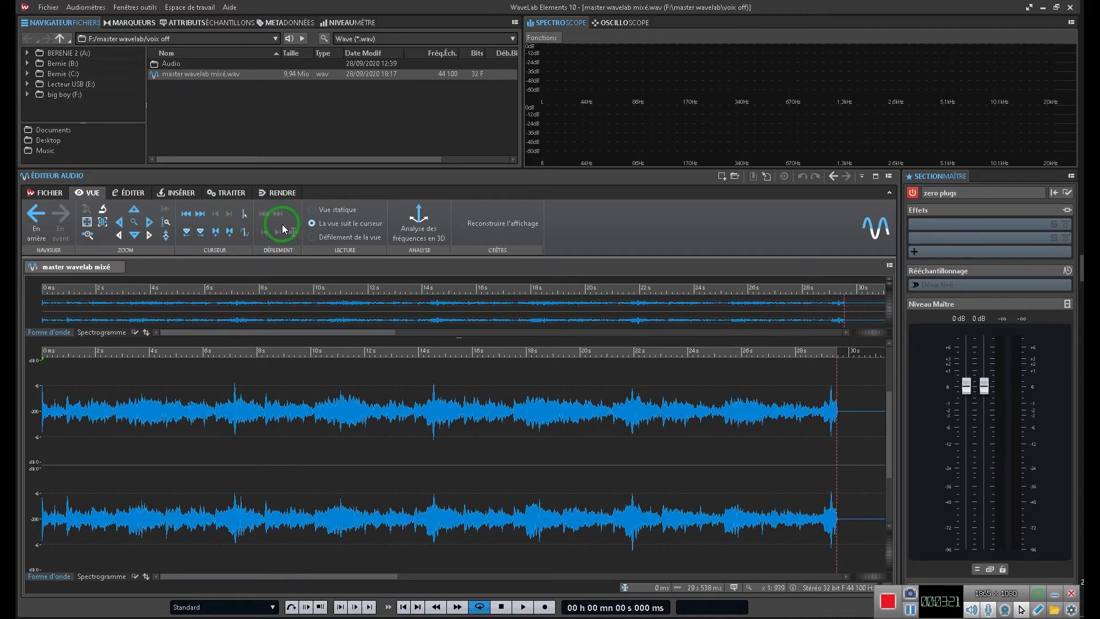
click(269, 407)
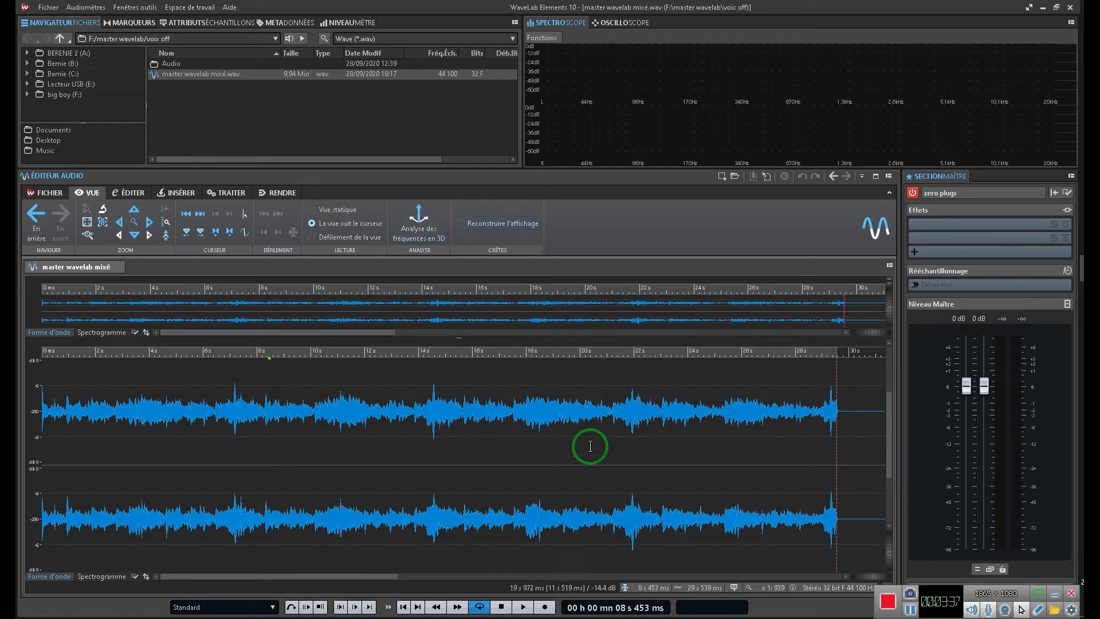
click(437, 374)
click(436, 373)
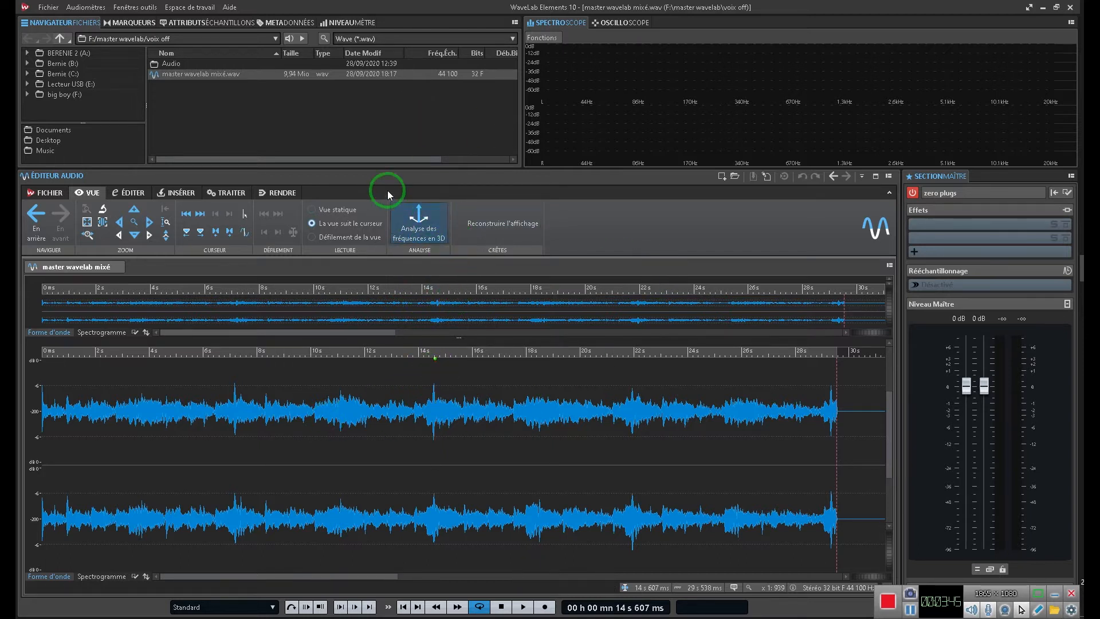
Select both channels from about 6.8 s to 21.4 s and view the 3D frequency analysis of that range
drag(234, 373, 392, 404)
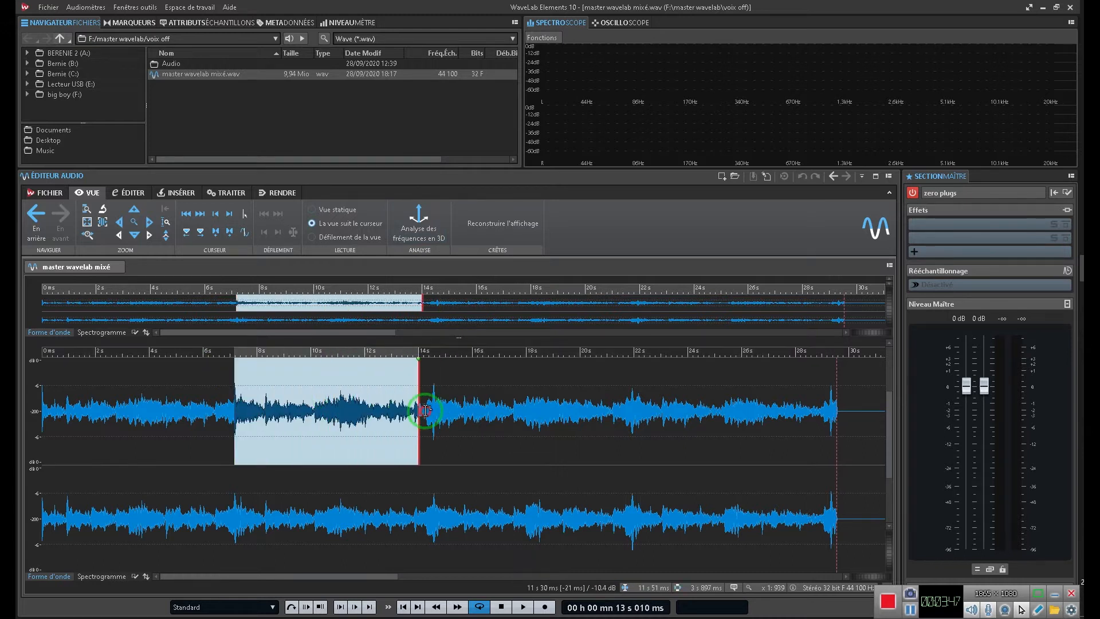
click(510, 370)
drag(225, 381, 618, 476)
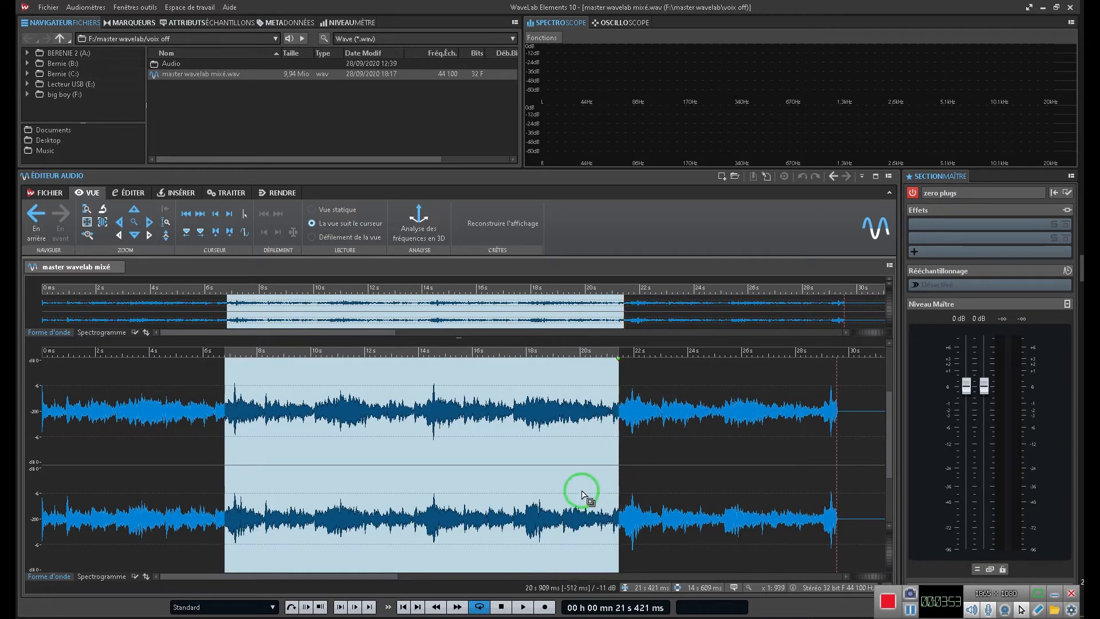
click(435, 228)
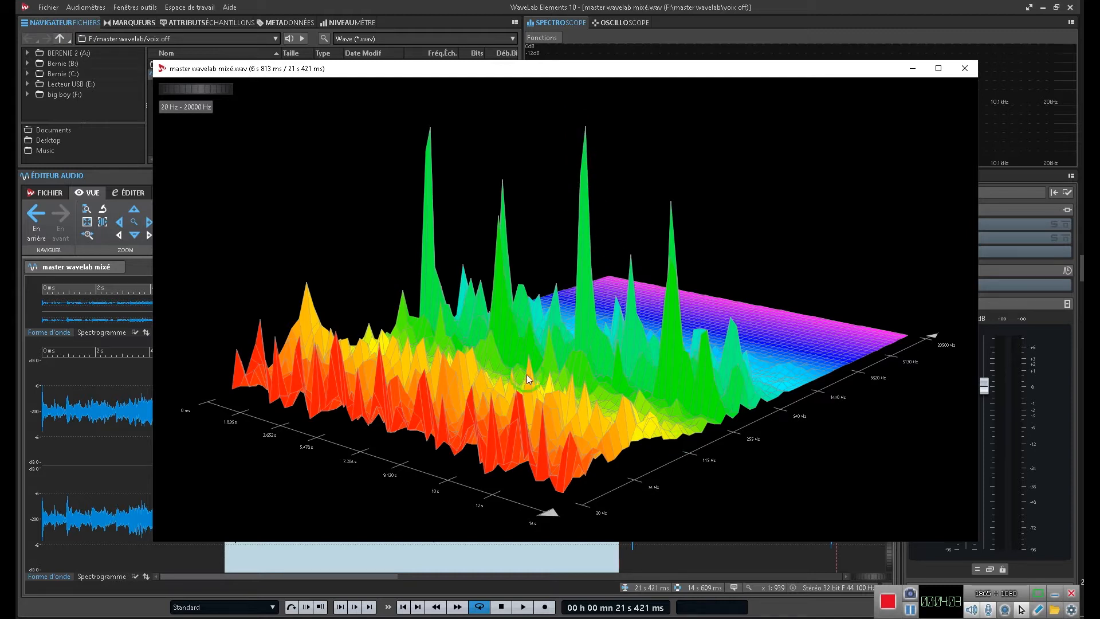
click(965, 68)
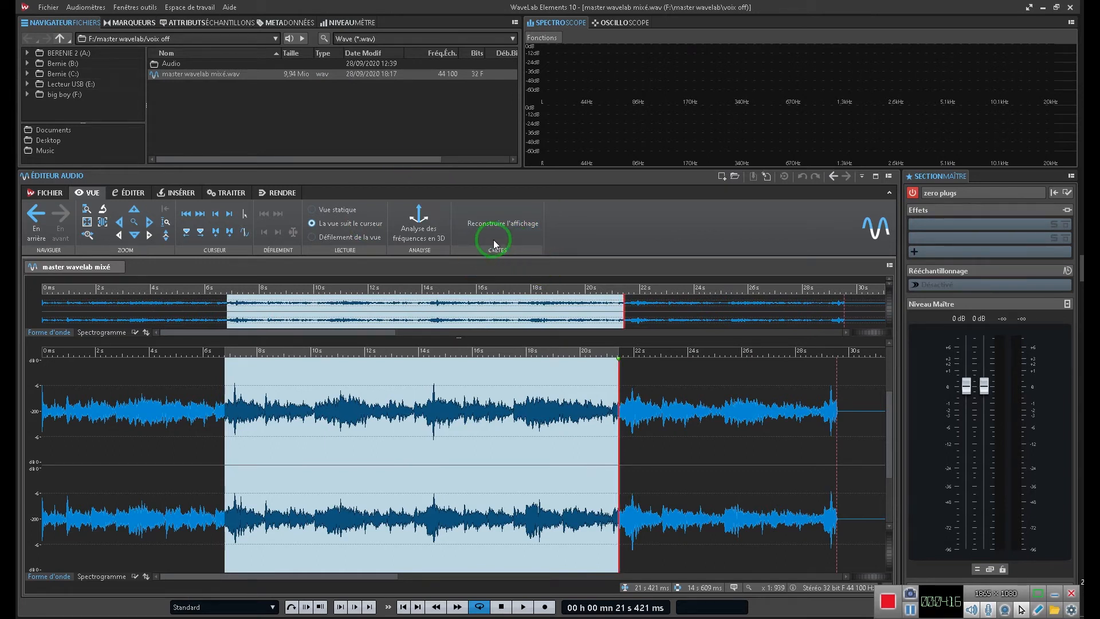
Activate the playback tool, play the file from its beginning and stop it
click(139, 194)
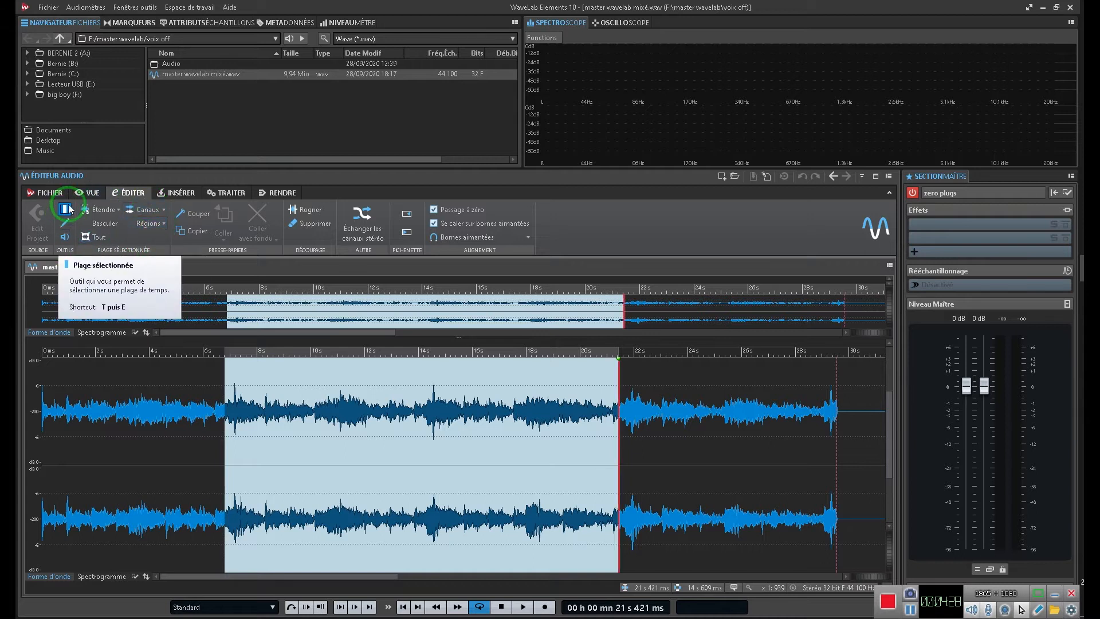
click(65, 239)
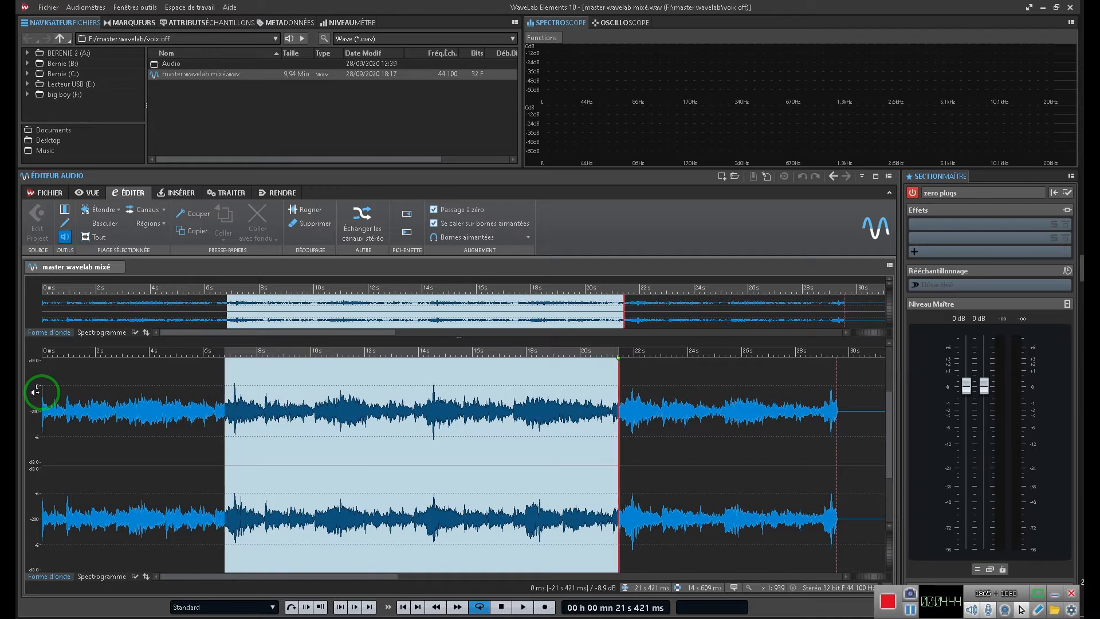
click(36, 391)
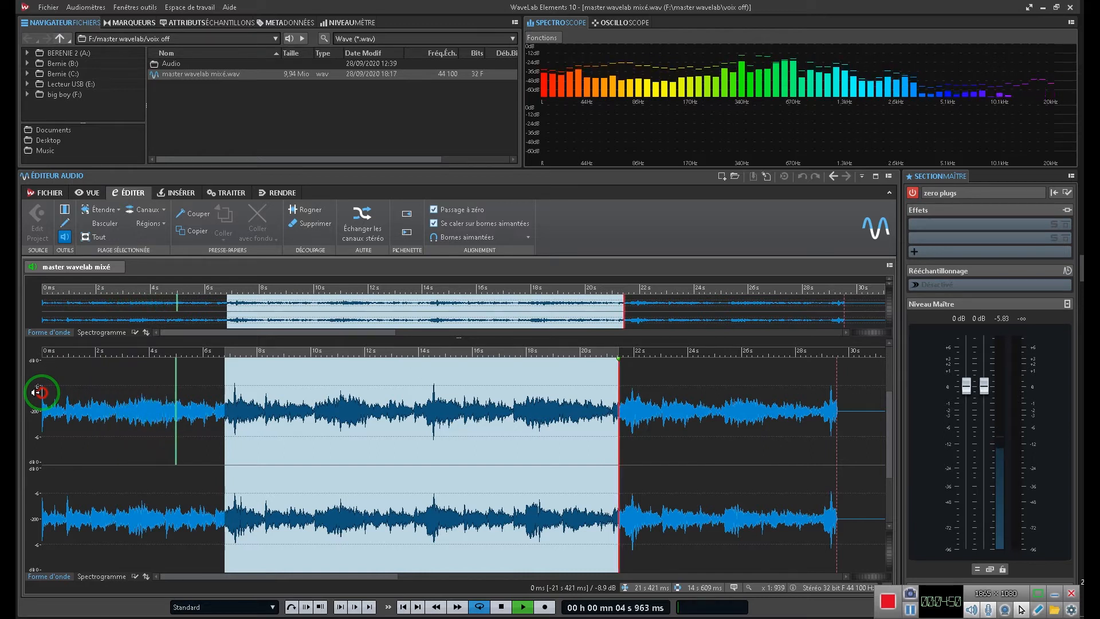
click(35, 392)
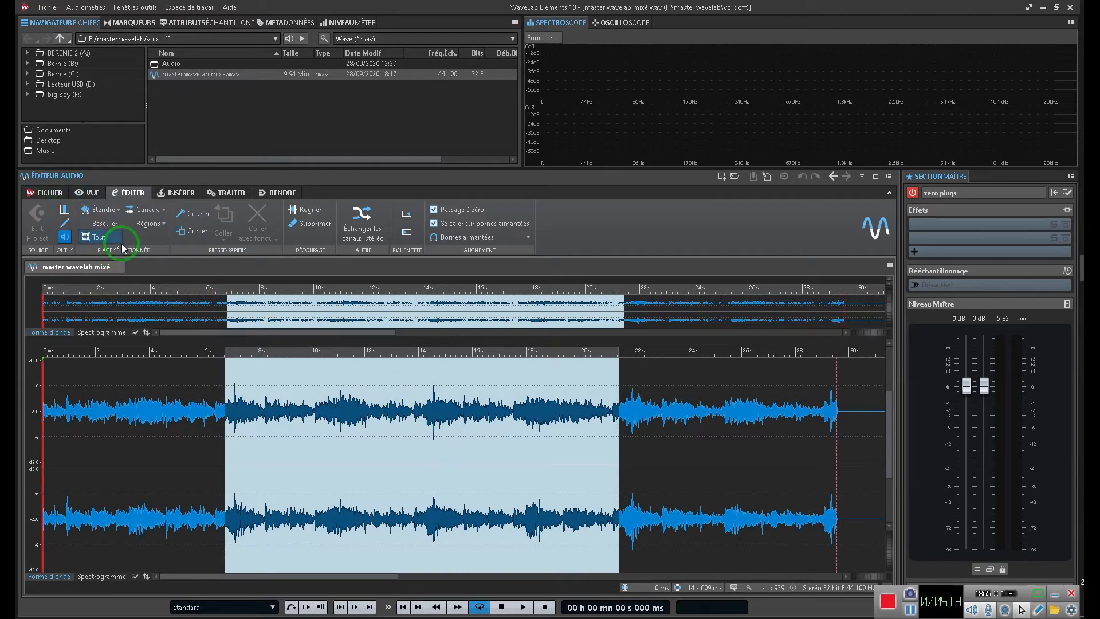
Check the channel selection options and extend the selection to the entire audio file
click(139, 213)
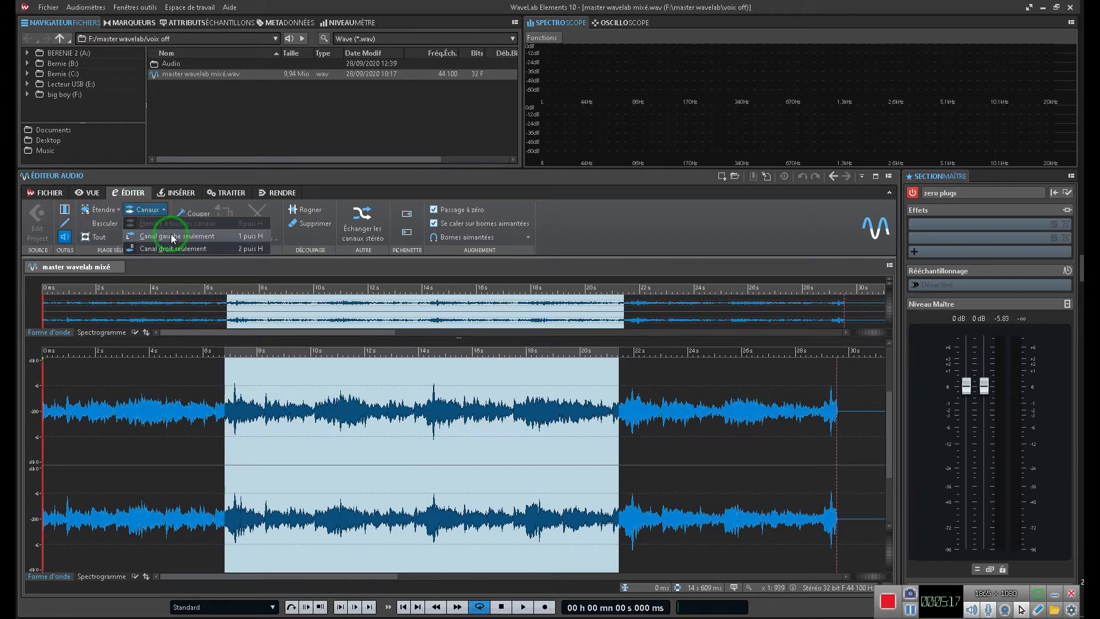
click(148, 210)
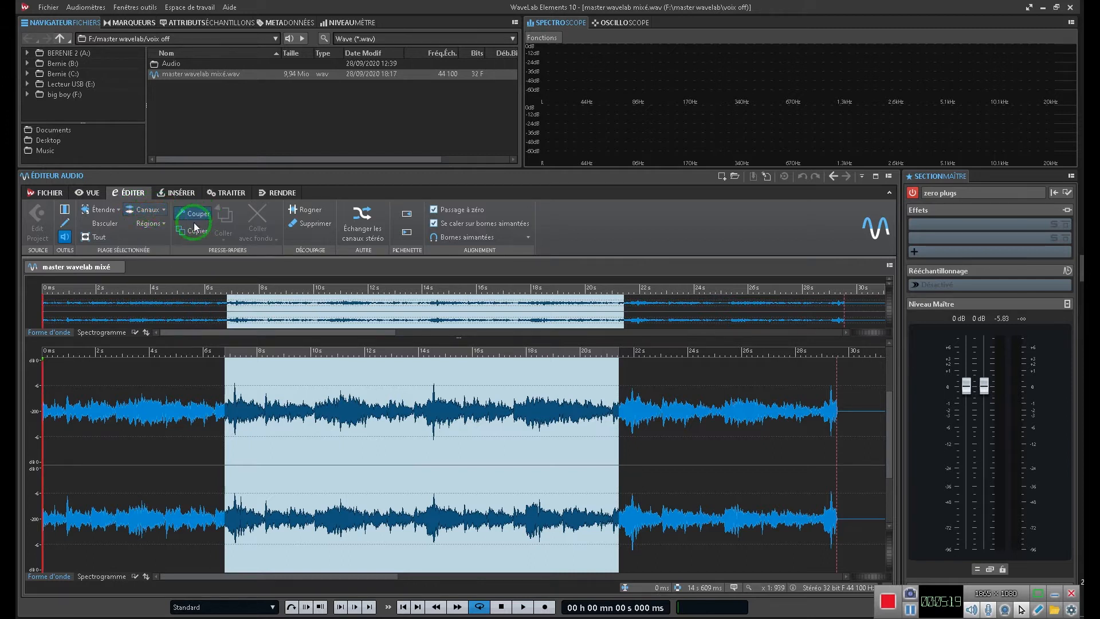
click(98, 238)
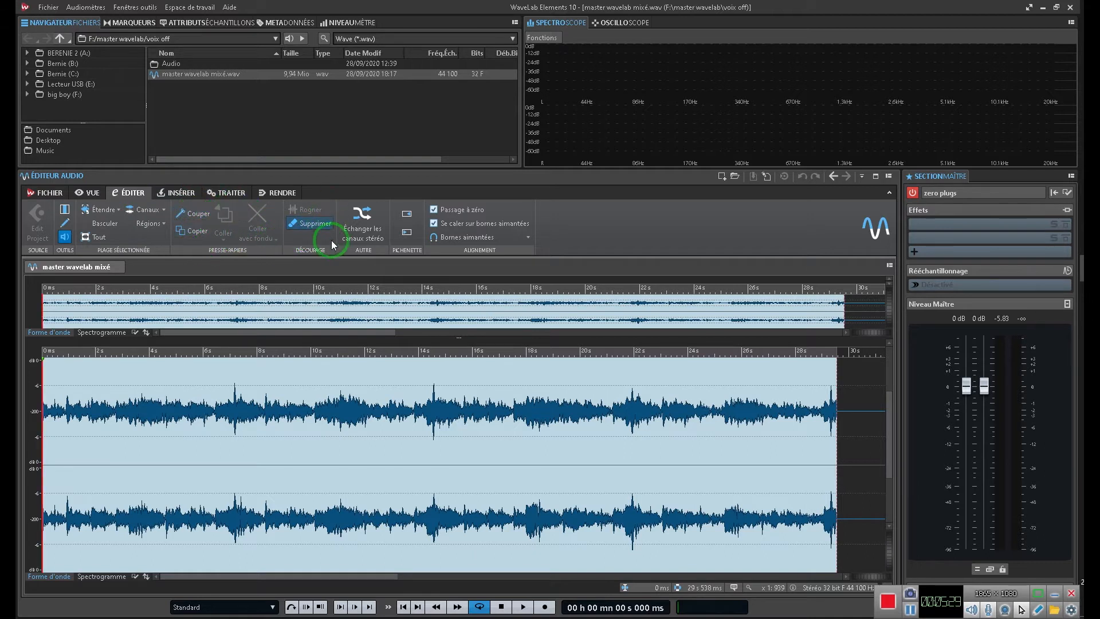
key(ctrl+z)
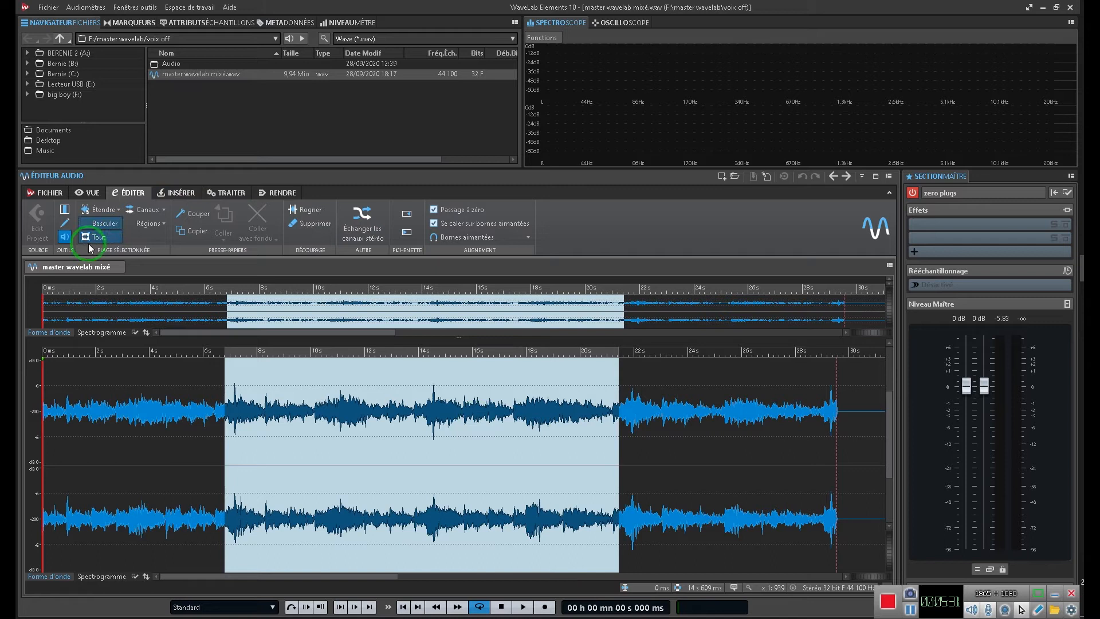
click(83, 237)
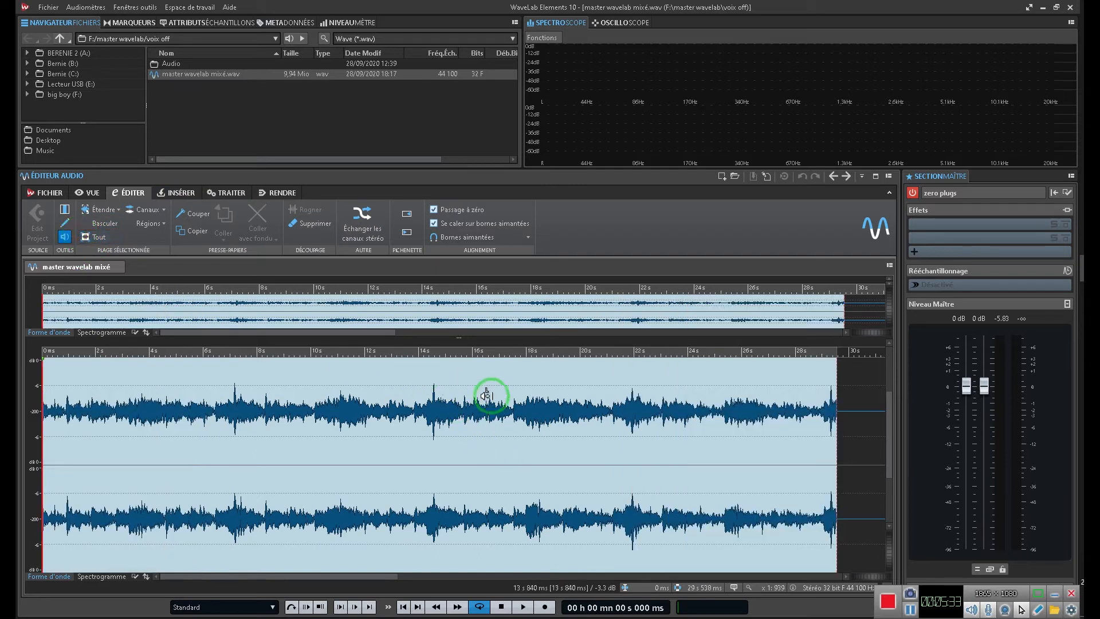
Activate the time selection tool and select both channels from about 24.3 s to the end of the audio
key(space)
click(879, 409)
click(65, 209)
drag(437, 412, 275, 519)
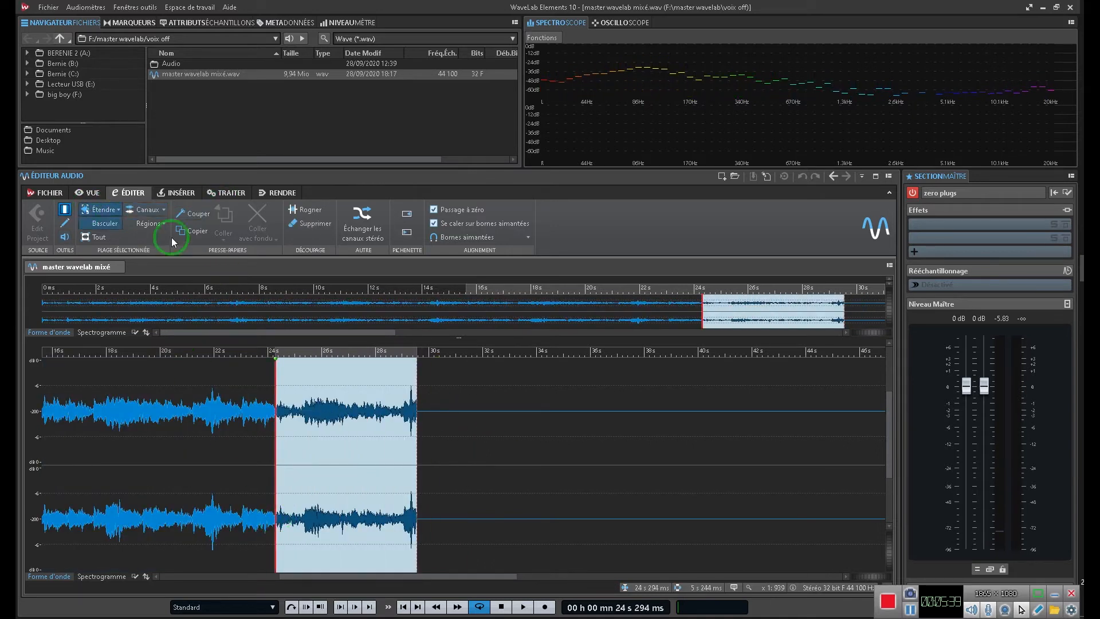
Swap the stereo channels of the selected range, and swap them again with the whole file selected
click(151, 210)
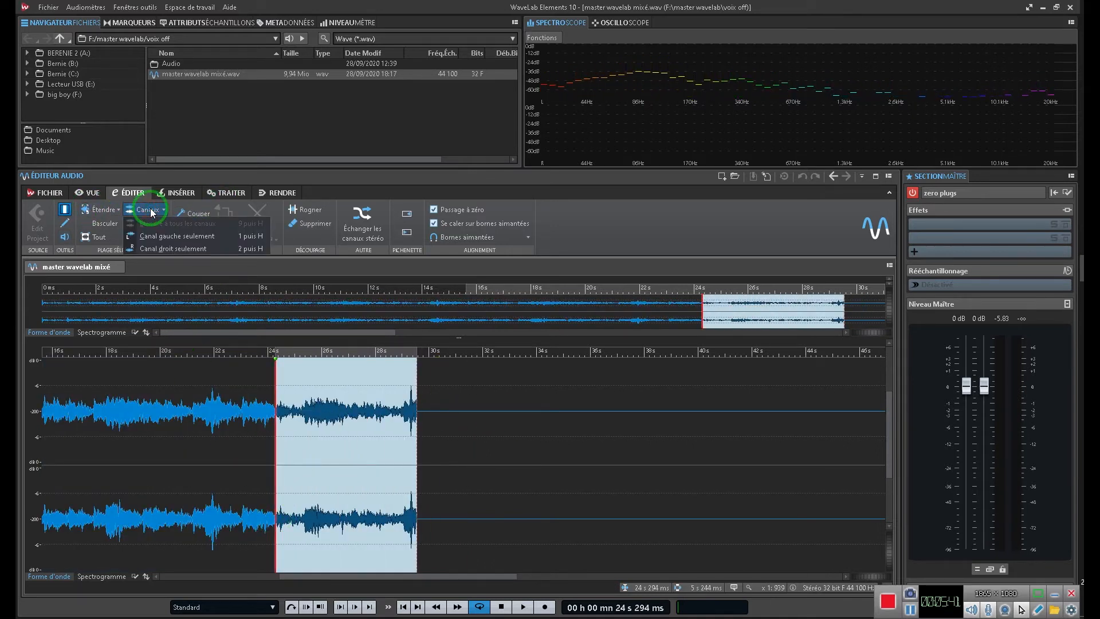
click(363, 217)
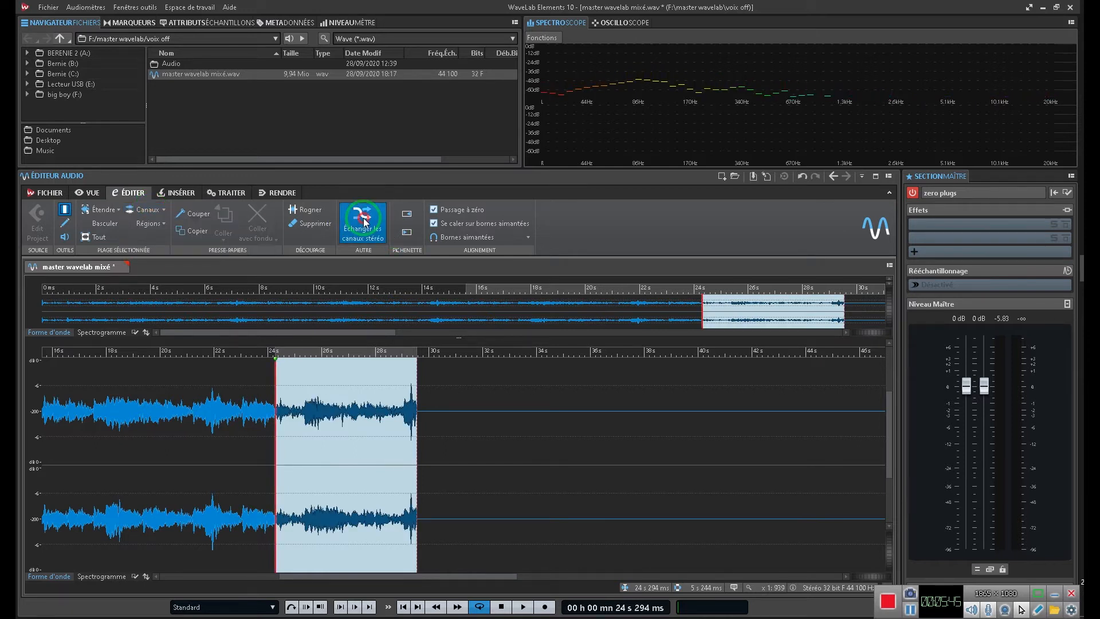
click(464, 503)
click(91, 238)
click(417, 204)
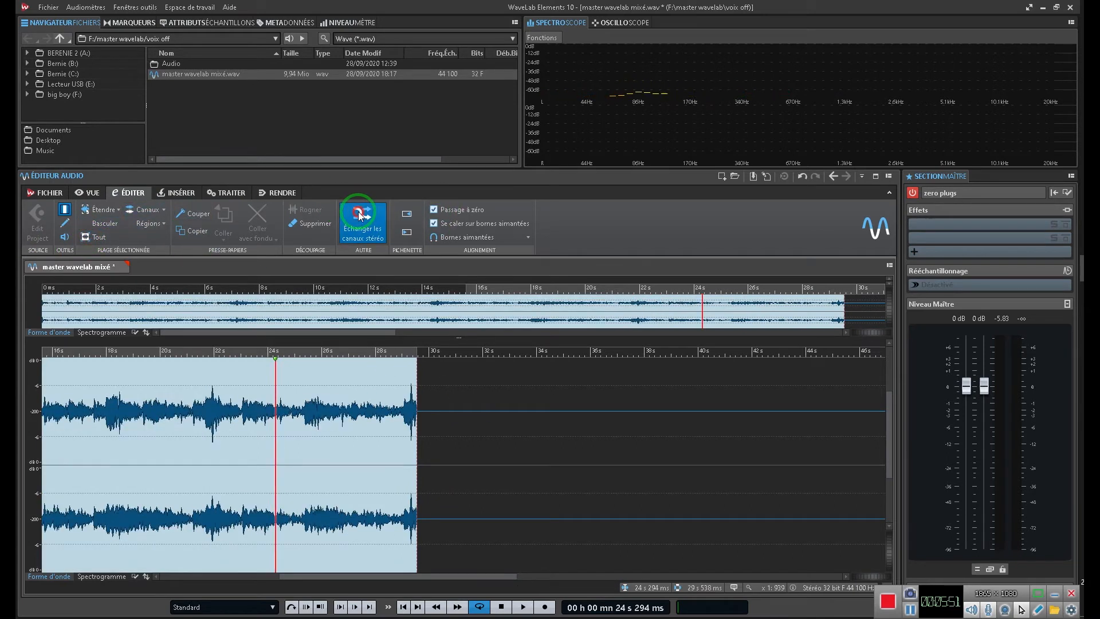
click(552, 201)
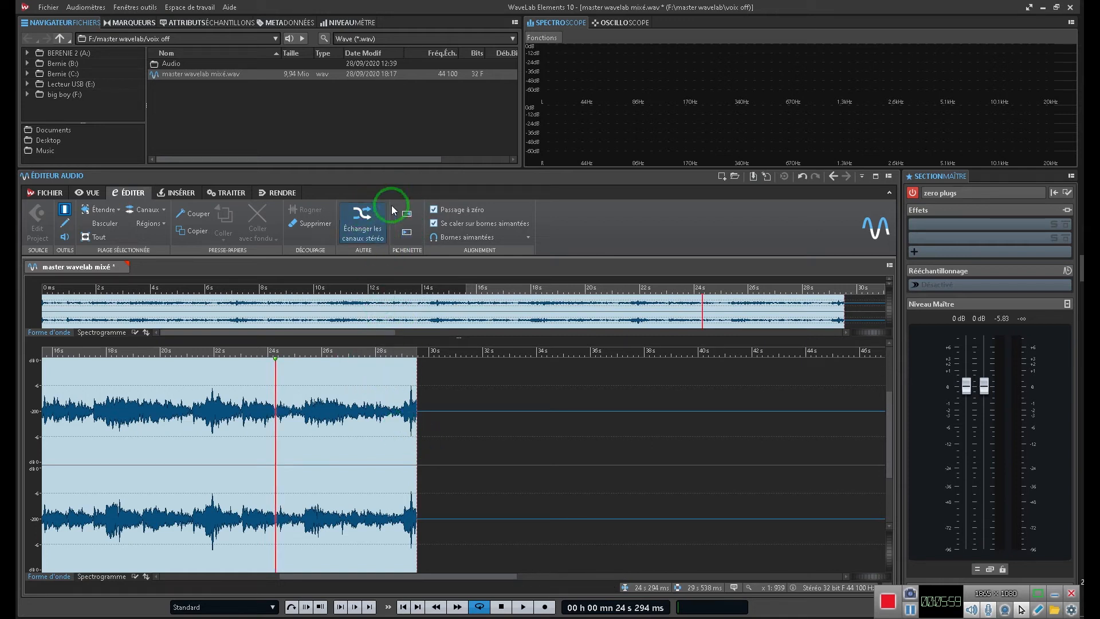
Nudge the selected audio three times to the right and back to the left
click(413, 236)
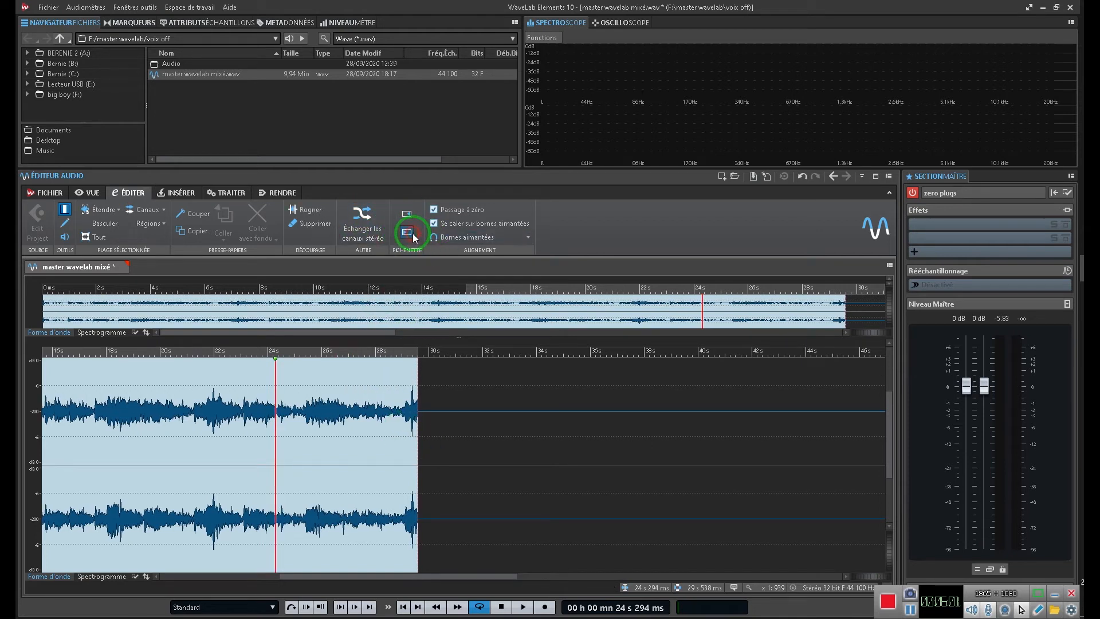
click(409, 237)
click(407, 237)
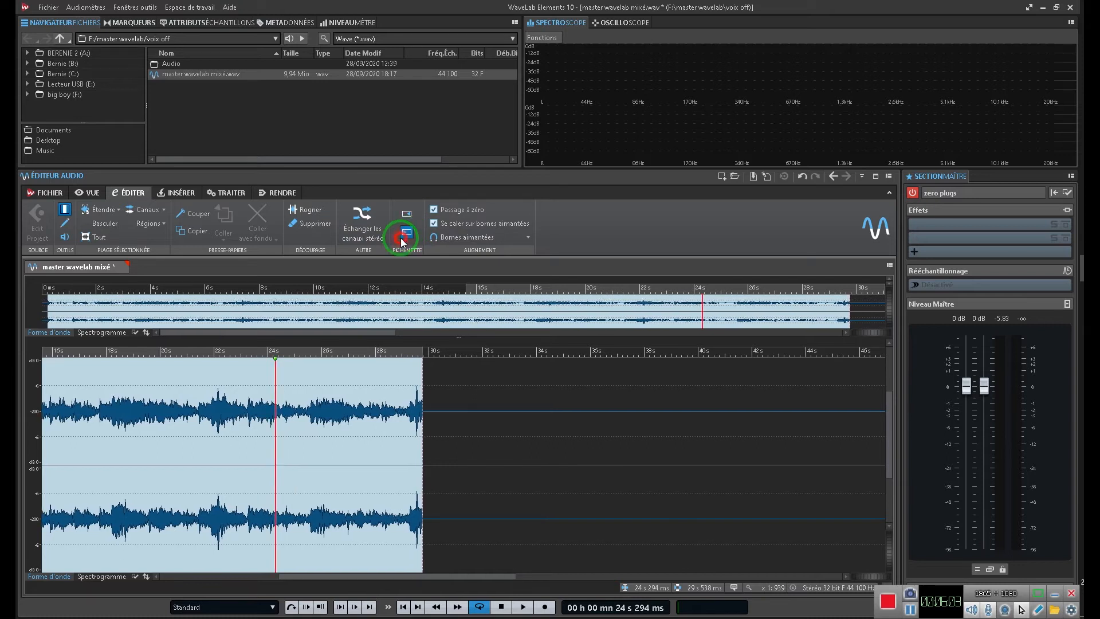
click(406, 223)
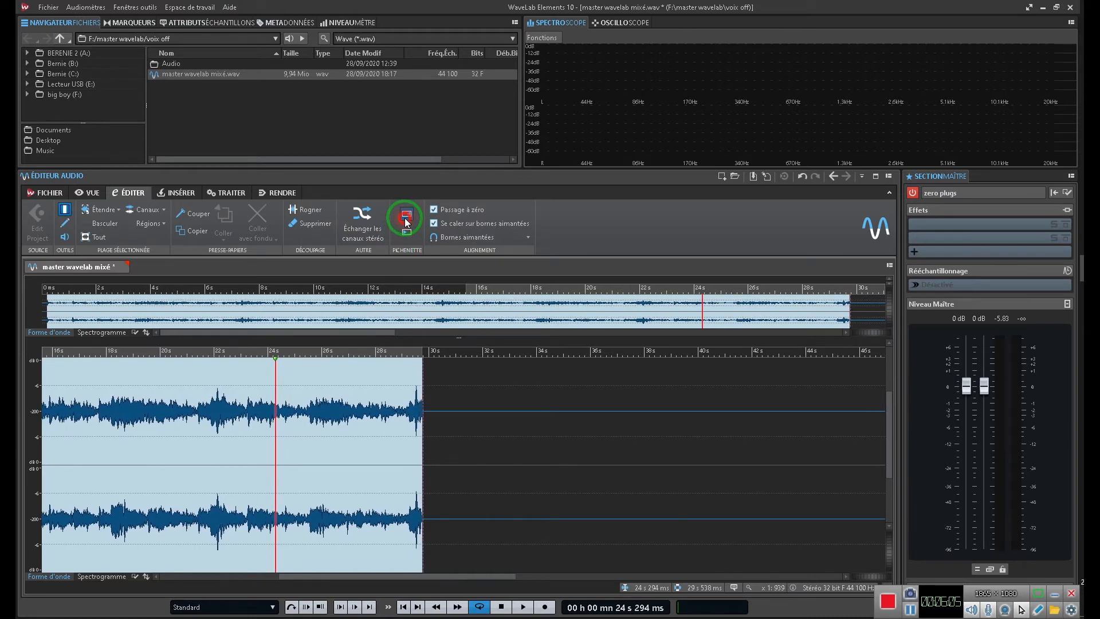
click(406, 223)
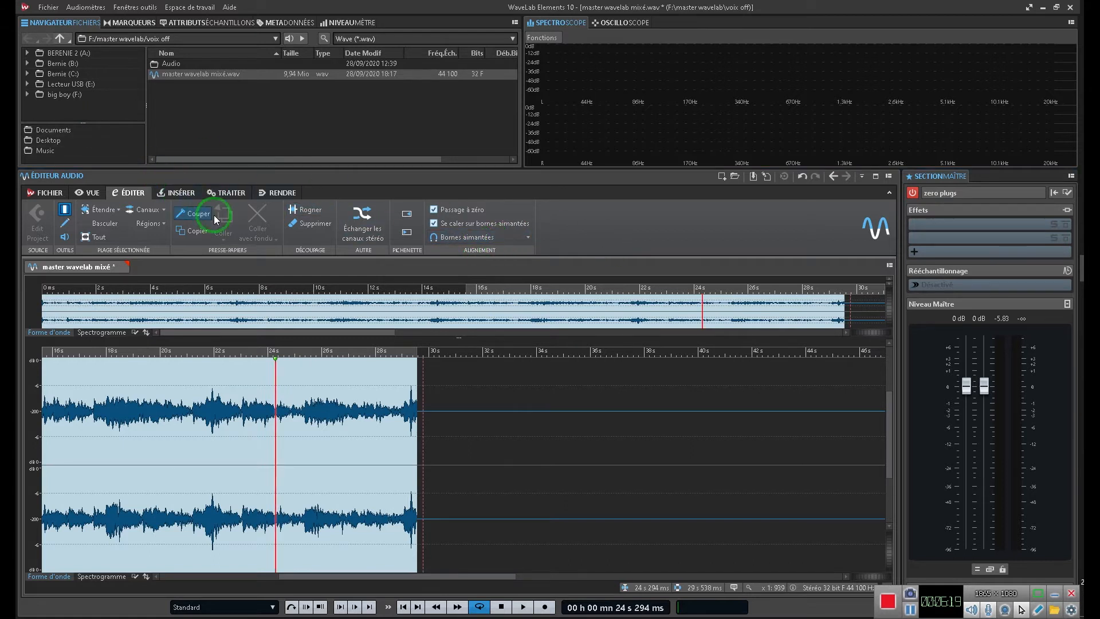
Place a generic marker named "clic" on the peak at about 22 s
click(182, 193)
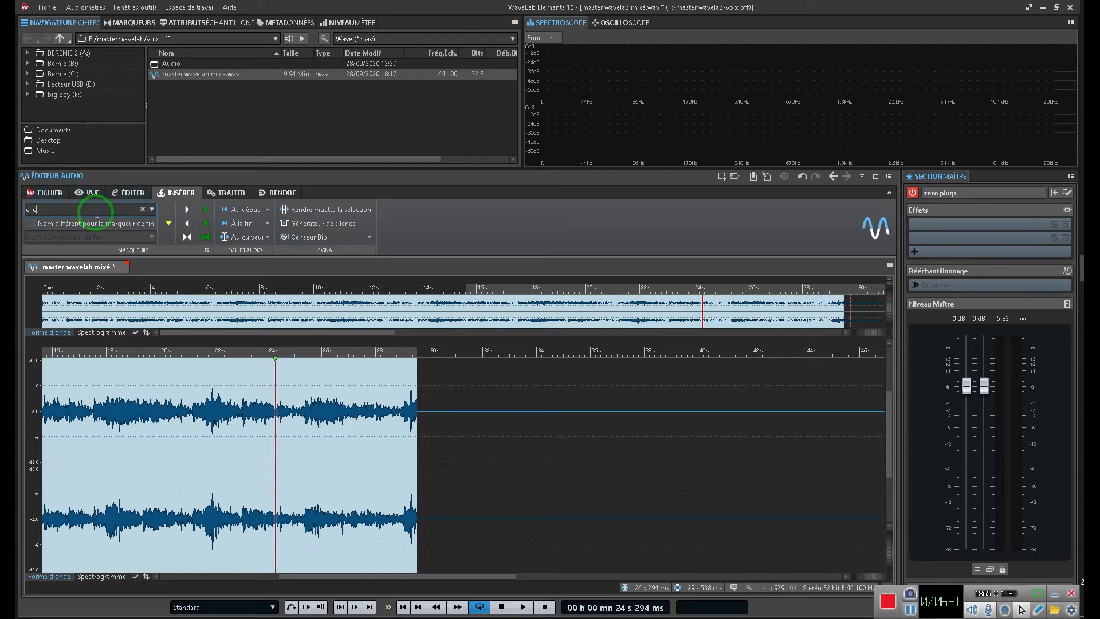
click(214, 379)
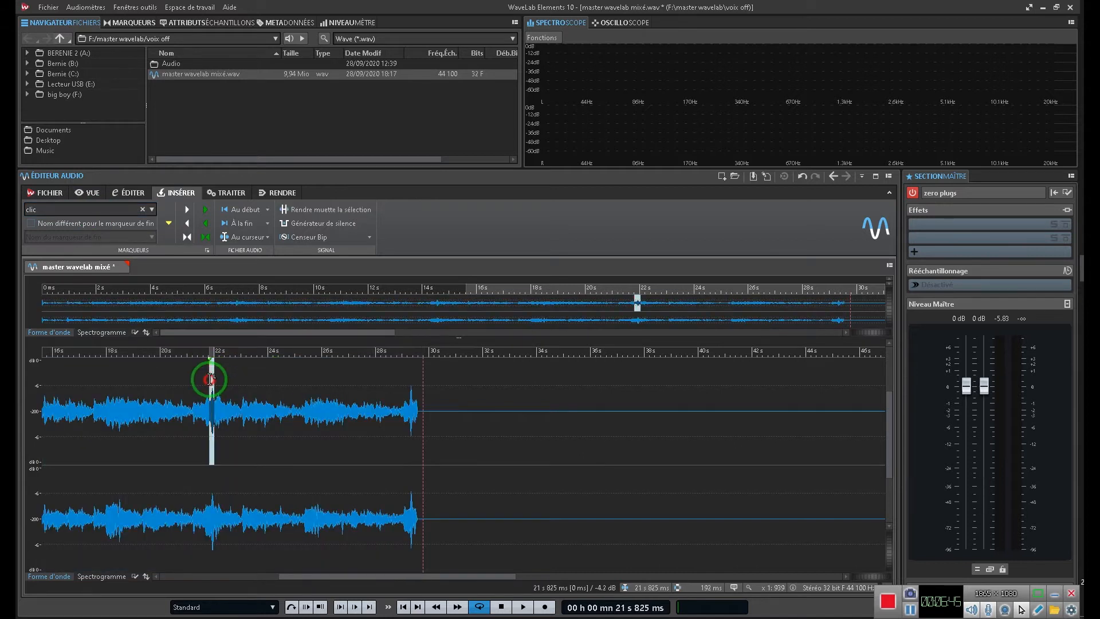
click(262, 375)
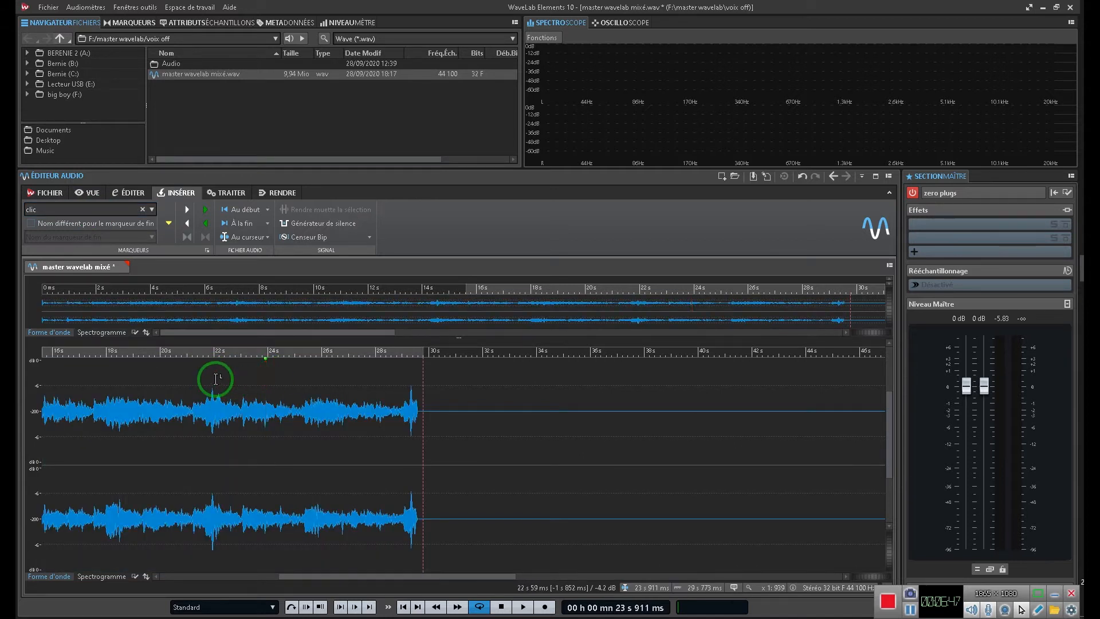
click(213, 378)
click(136, 264)
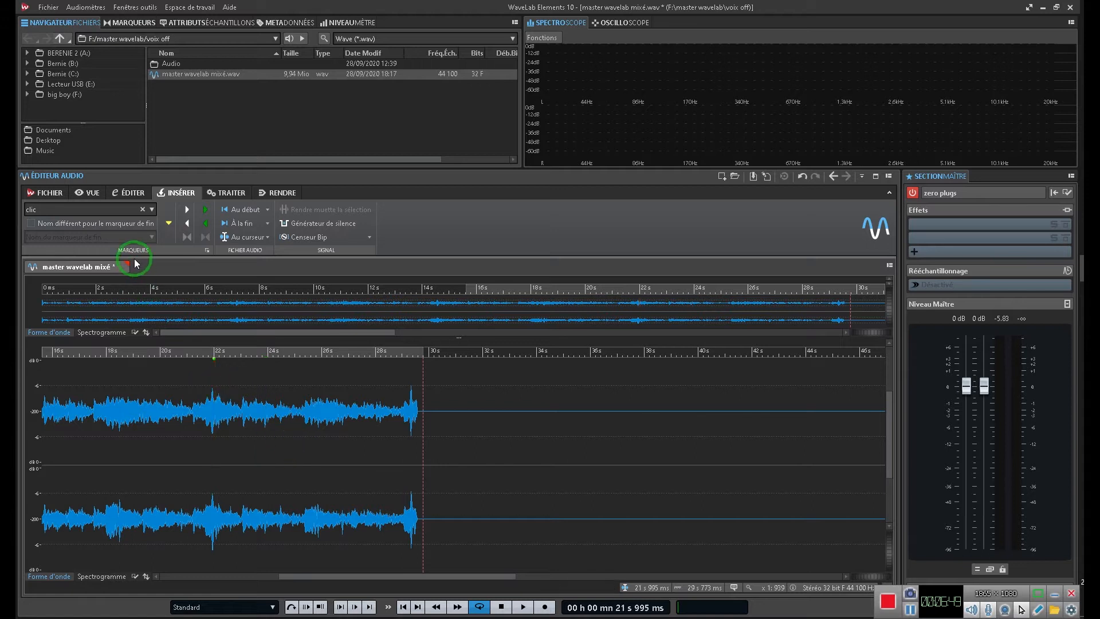
click(168, 223)
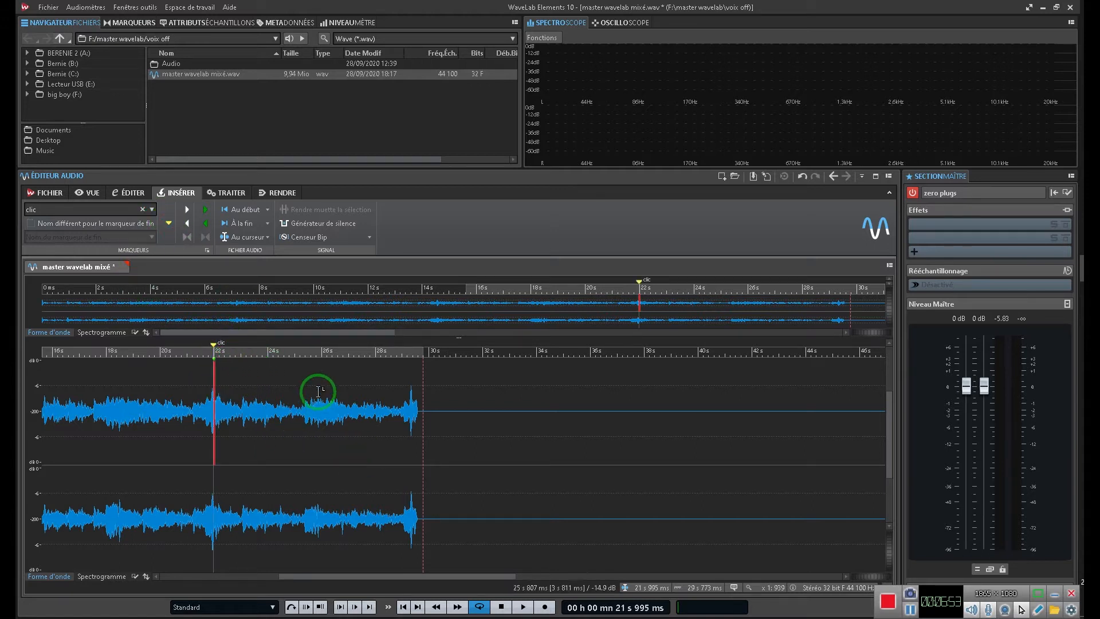
Add two more generic "clic" markers at about 25.9 s and 28.5 s
click(320, 389)
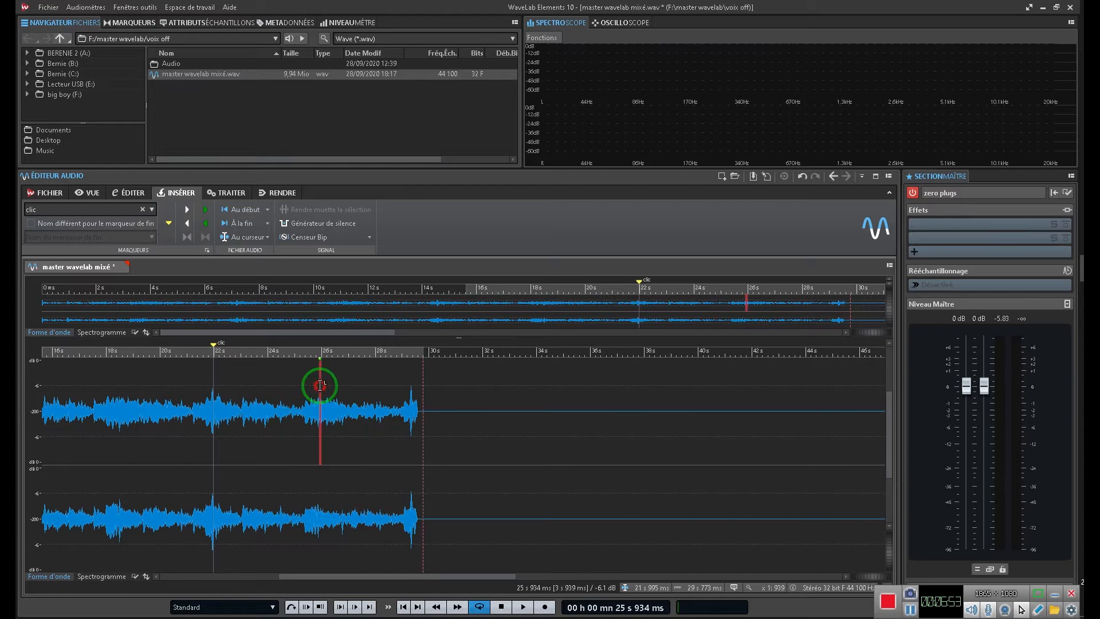
click(167, 225)
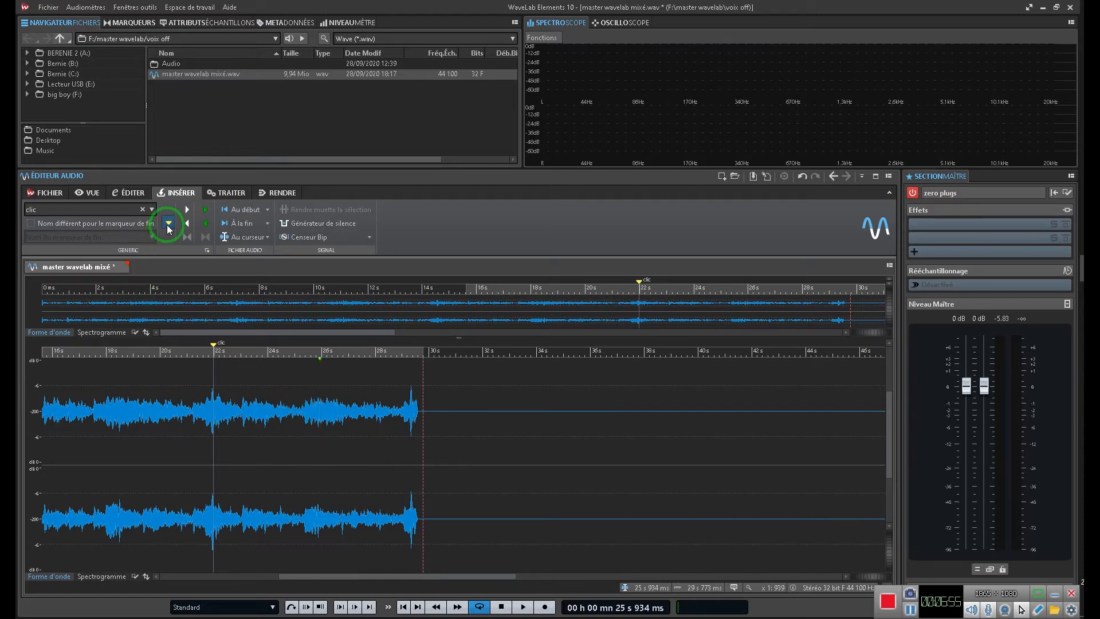
click(393, 370)
click(172, 224)
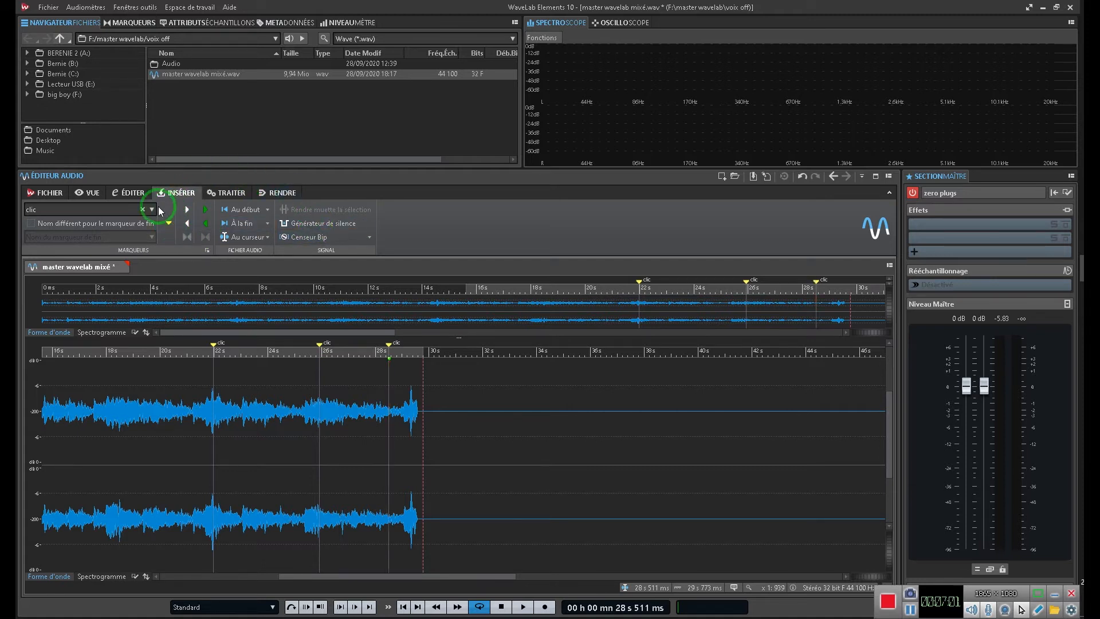
Delete the last "clic" marker, at about 28.5 s
click(89, 193)
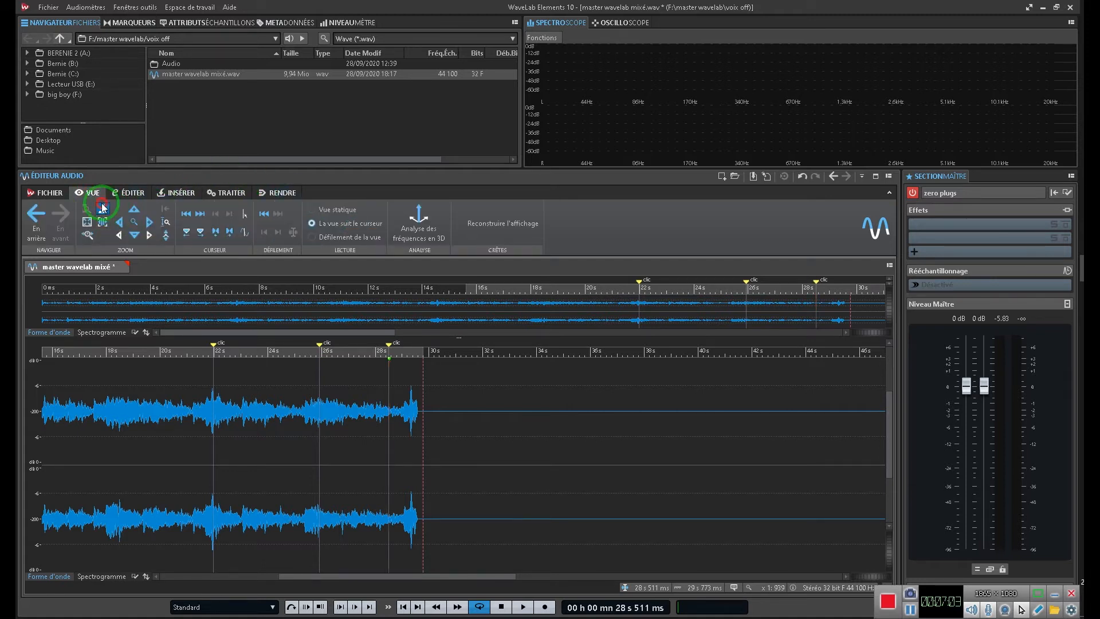
click(103, 208)
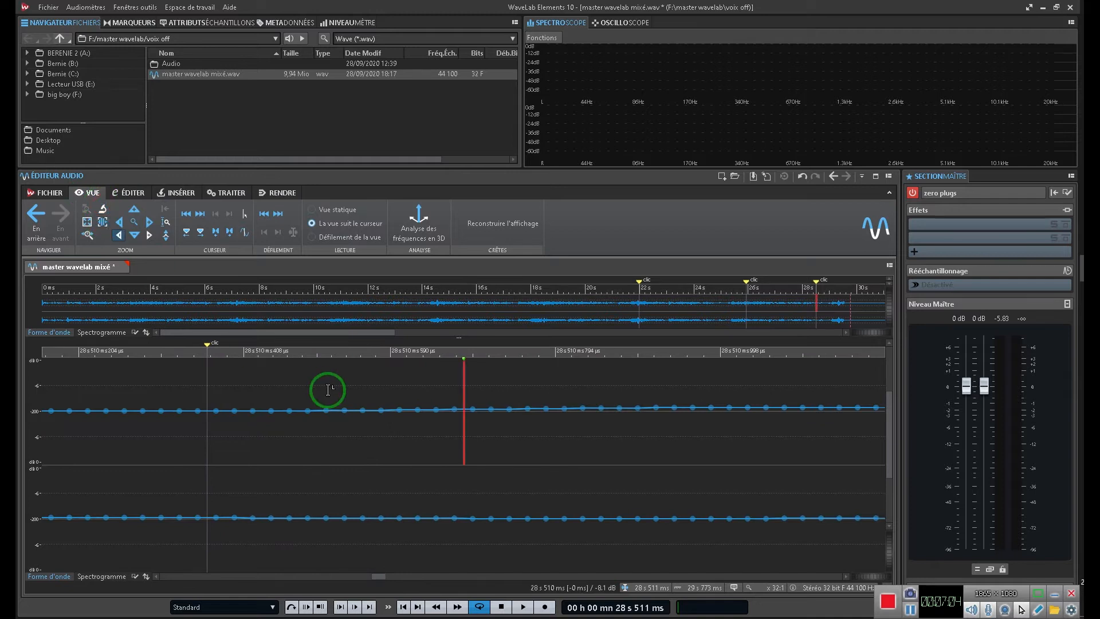
right_click(212, 346)
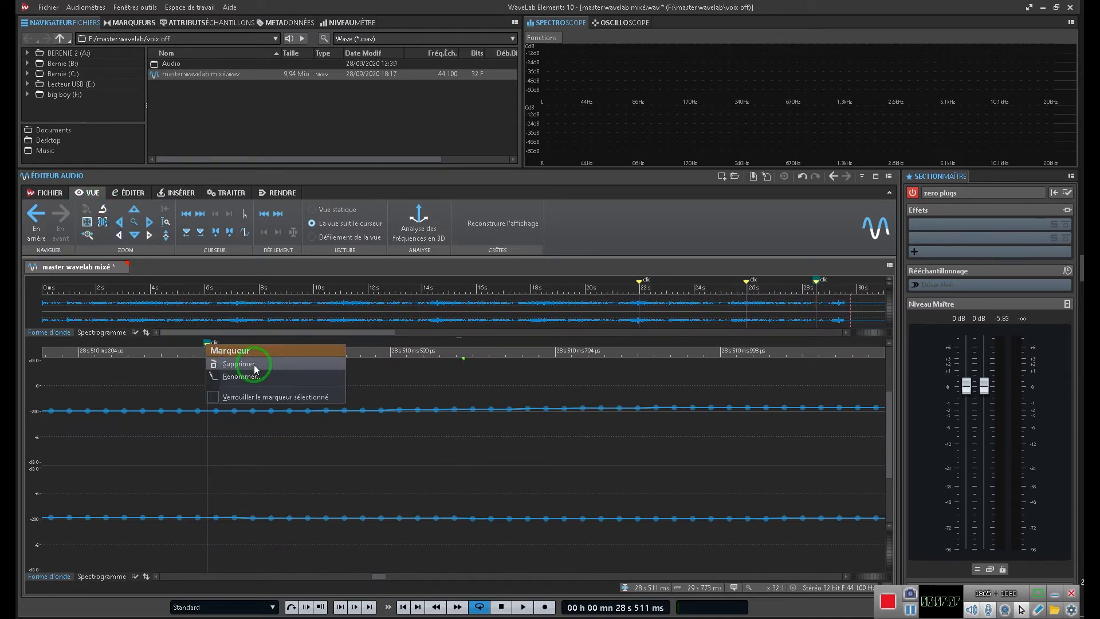
click(238, 364)
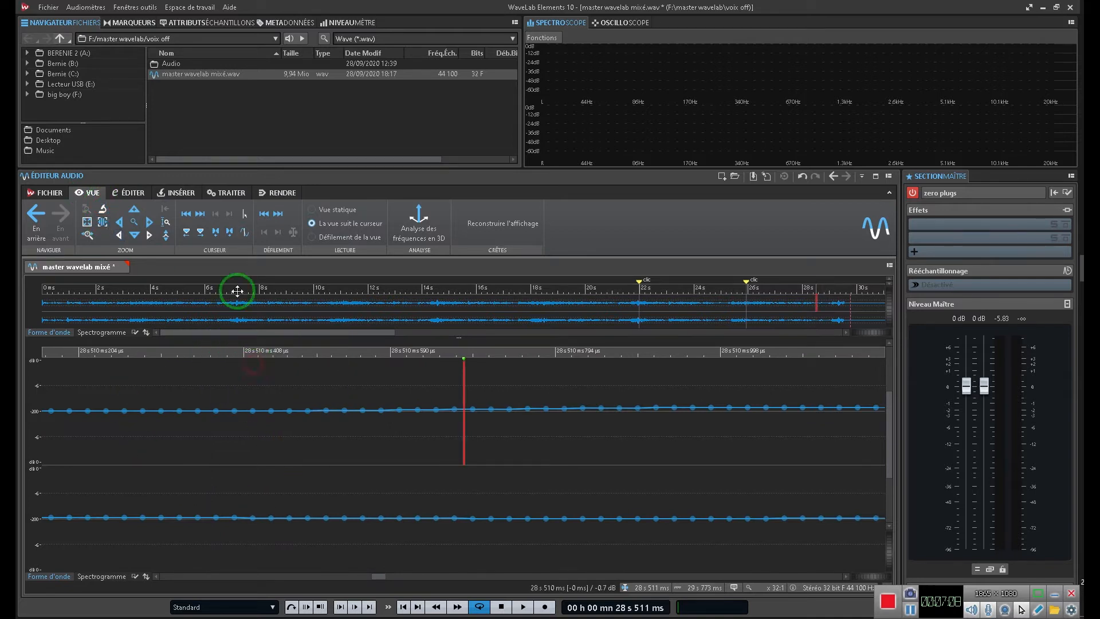
Move the cursor back and forth between the remaining "clic" markers and delete the one at about 25.9 s
click(187, 232)
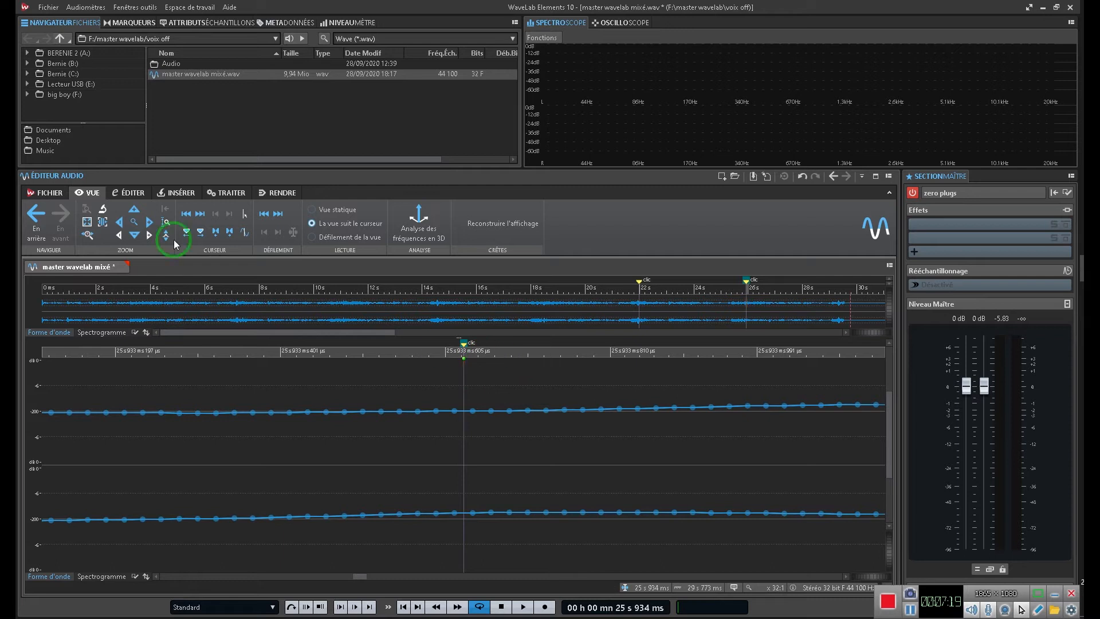
click(187, 232)
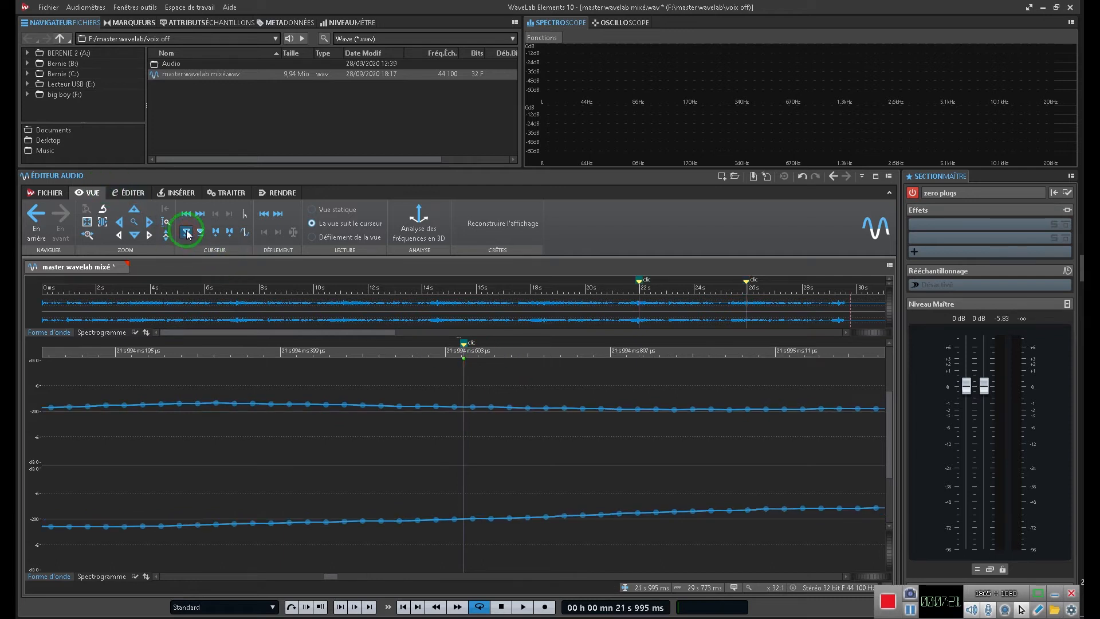
click(200, 231)
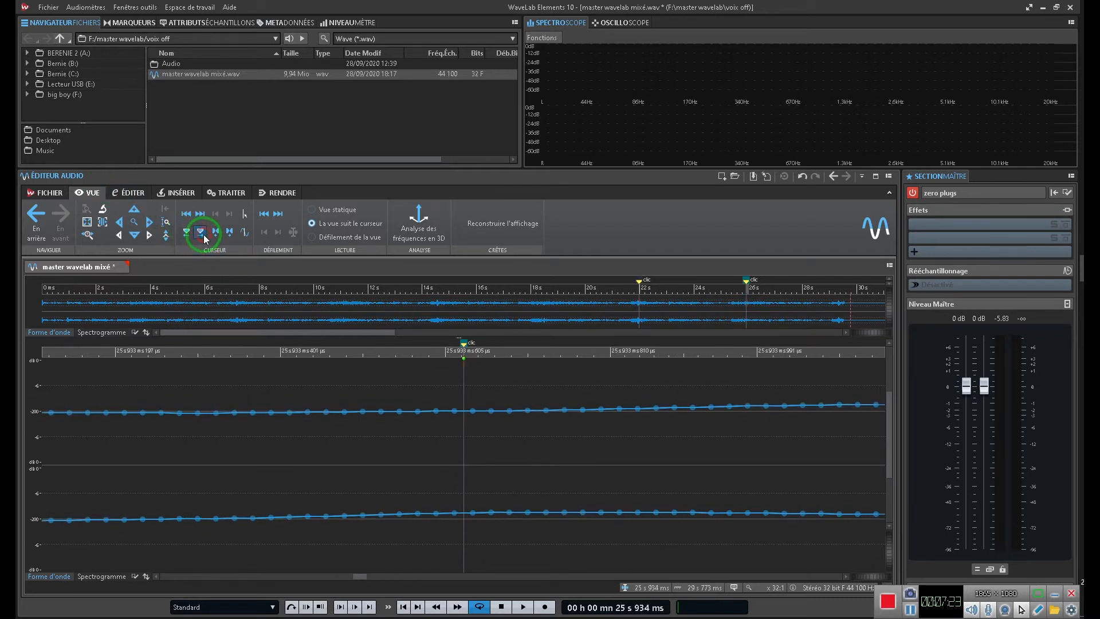
right_click(464, 346)
click(475, 370)
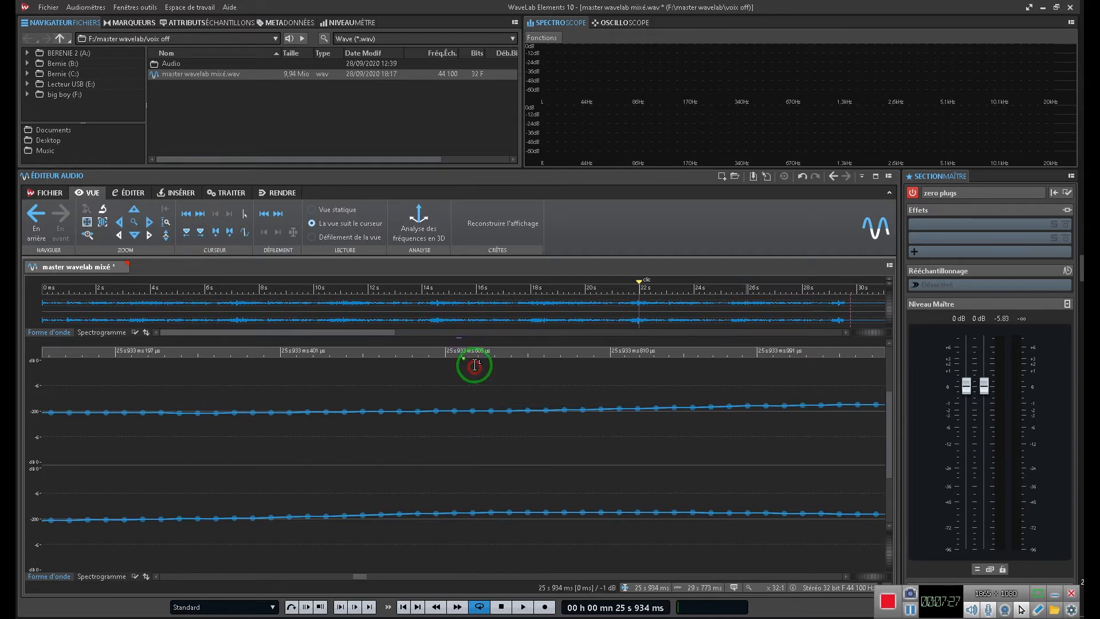
Jump back to the remaining "clic" marker at about 22 s and delete it
click(194, 234)
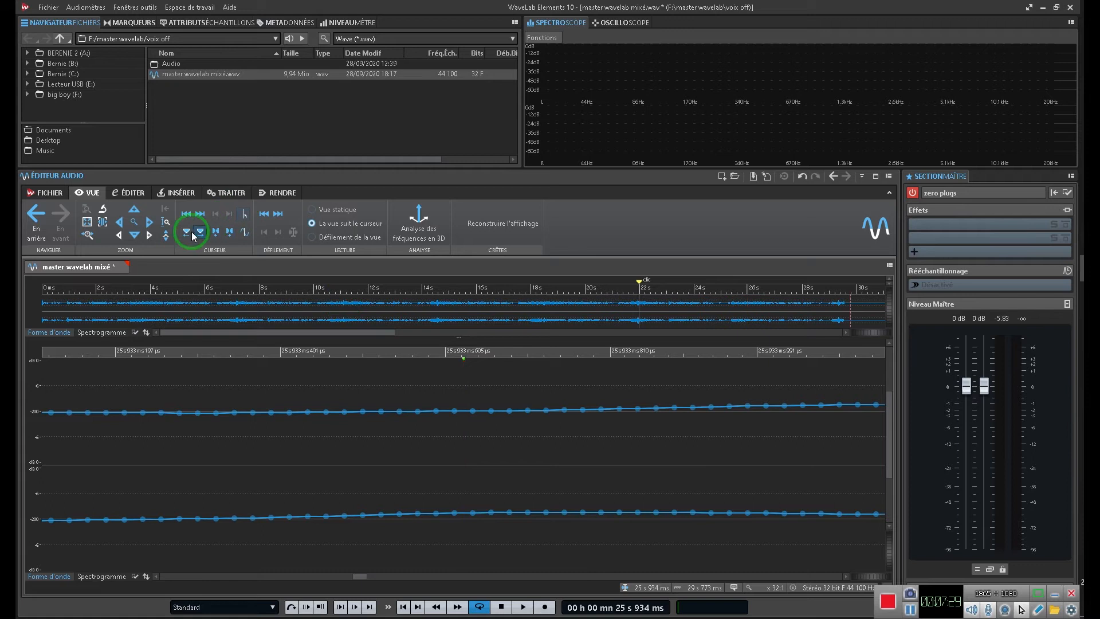
right_click(463, 344)
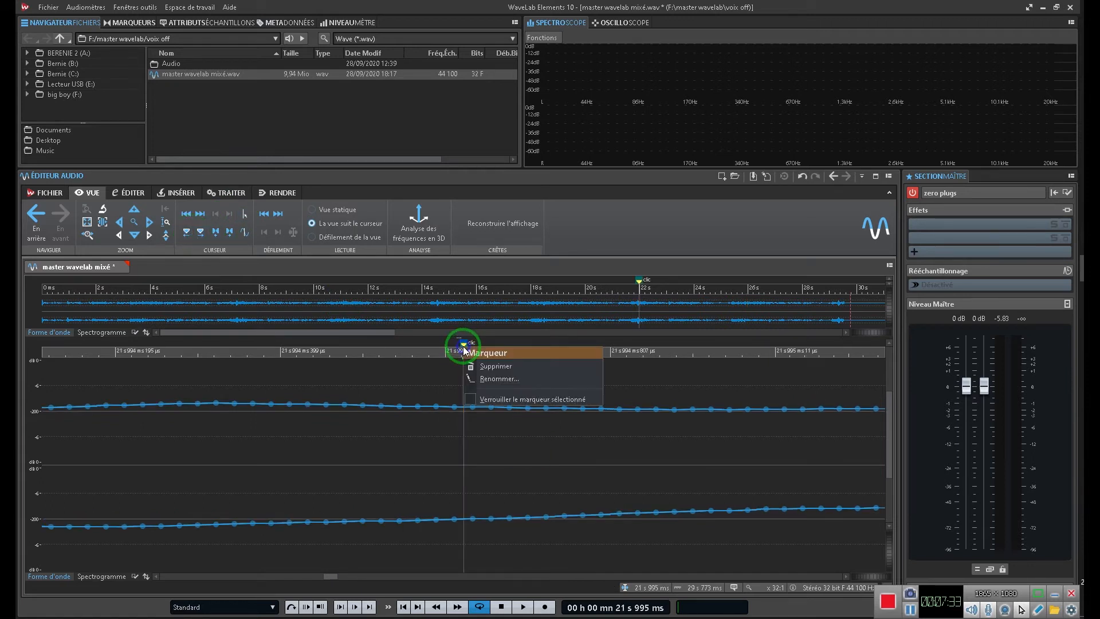
click(492, 367)
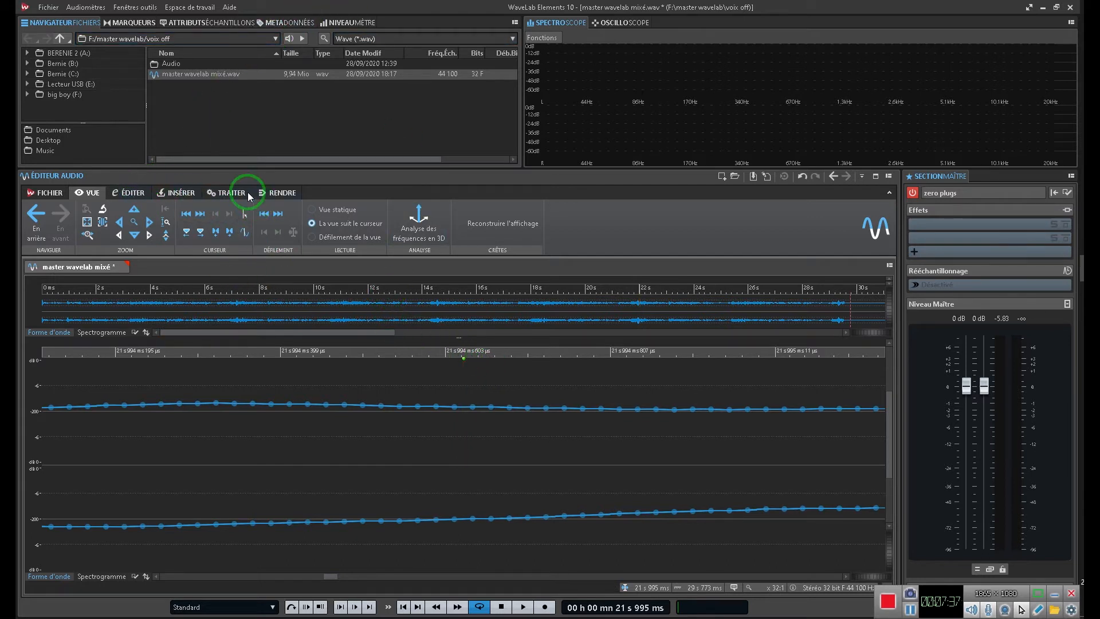
Review the editing, insertion and processing functions, including the silence generator and the level normaliser
click(140, 195)
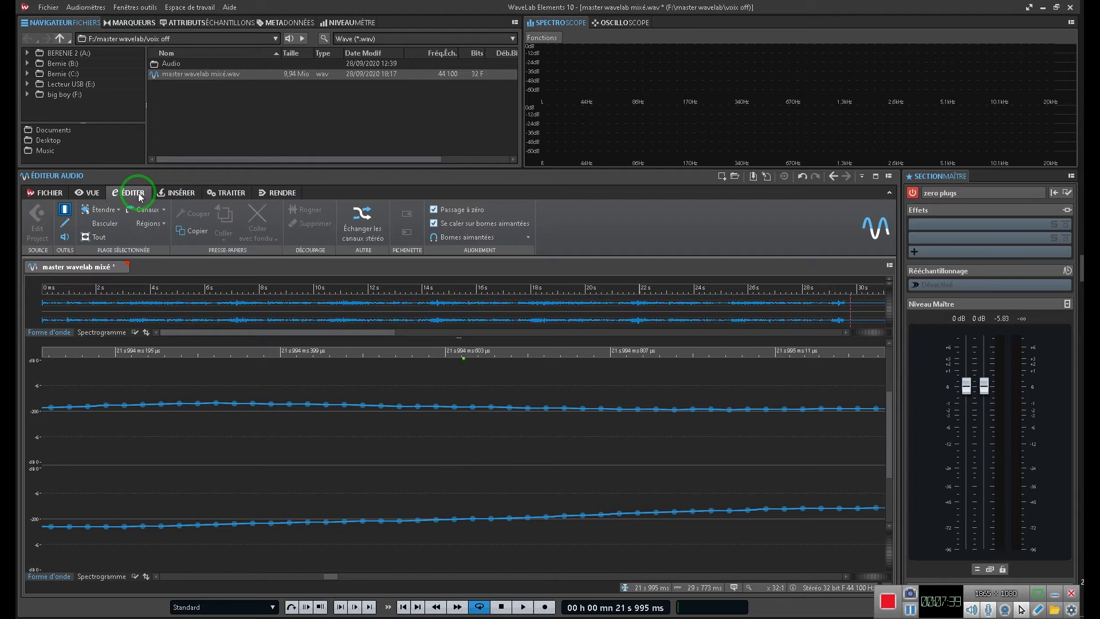
click(172, 192)
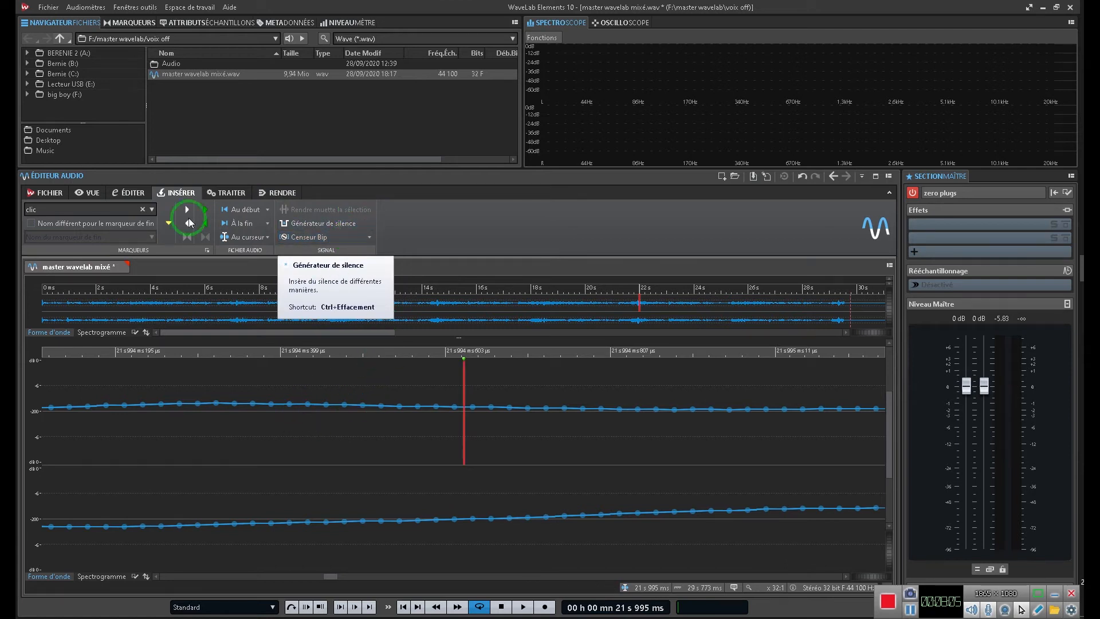
click(236, 192)
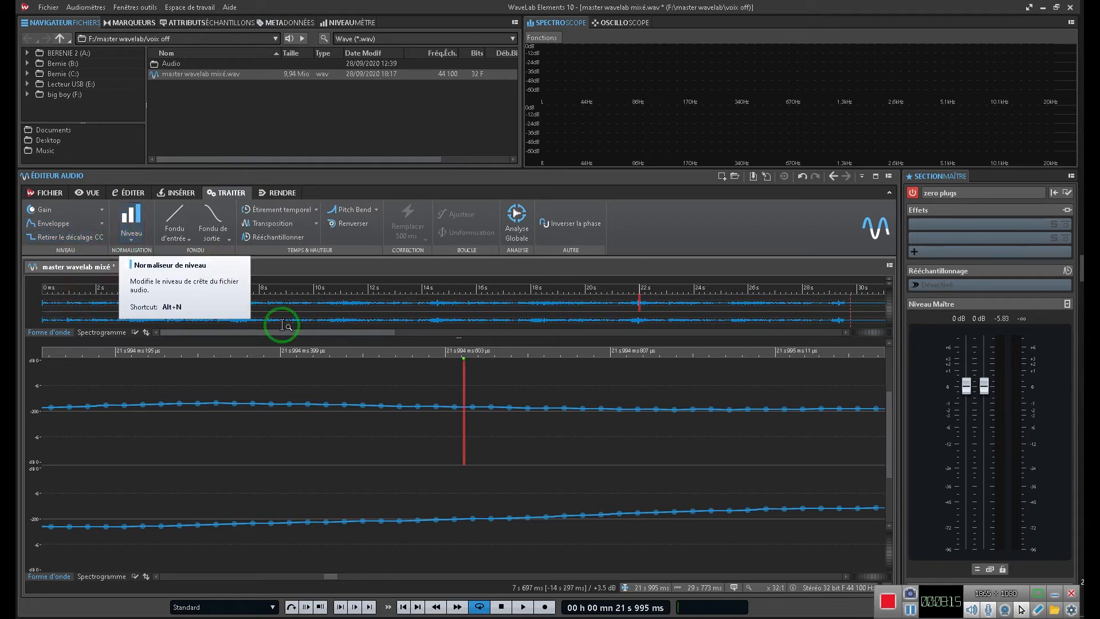
Normalise the level of the whole file with the EBU R-128 Recommendation preset and undo it
key(ctrl+BackSpace)
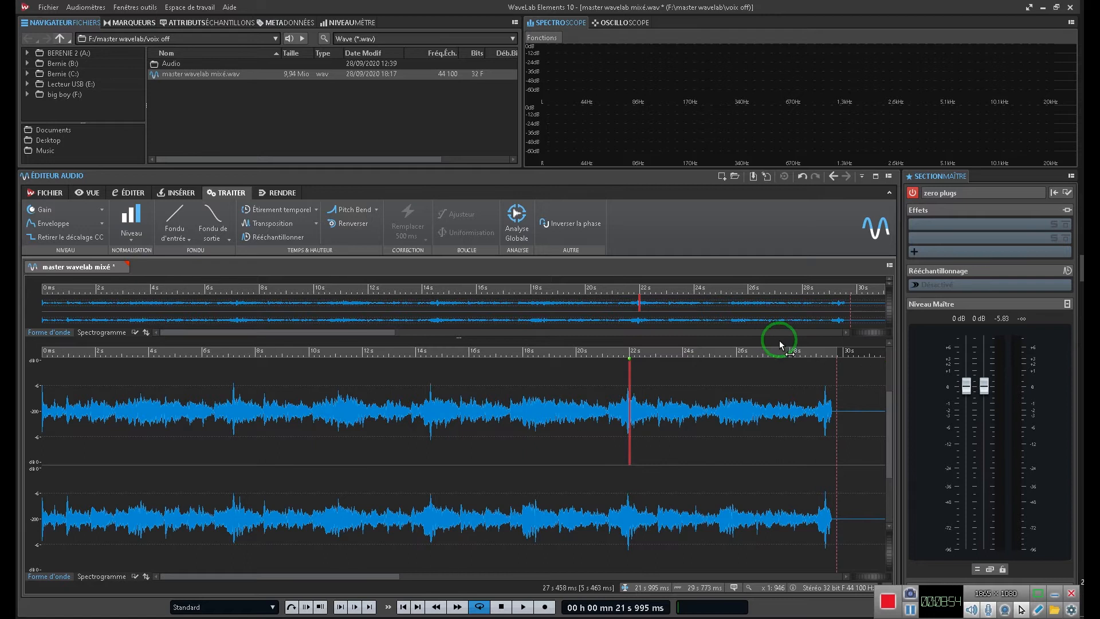
drag(862, 393, 21, 462)
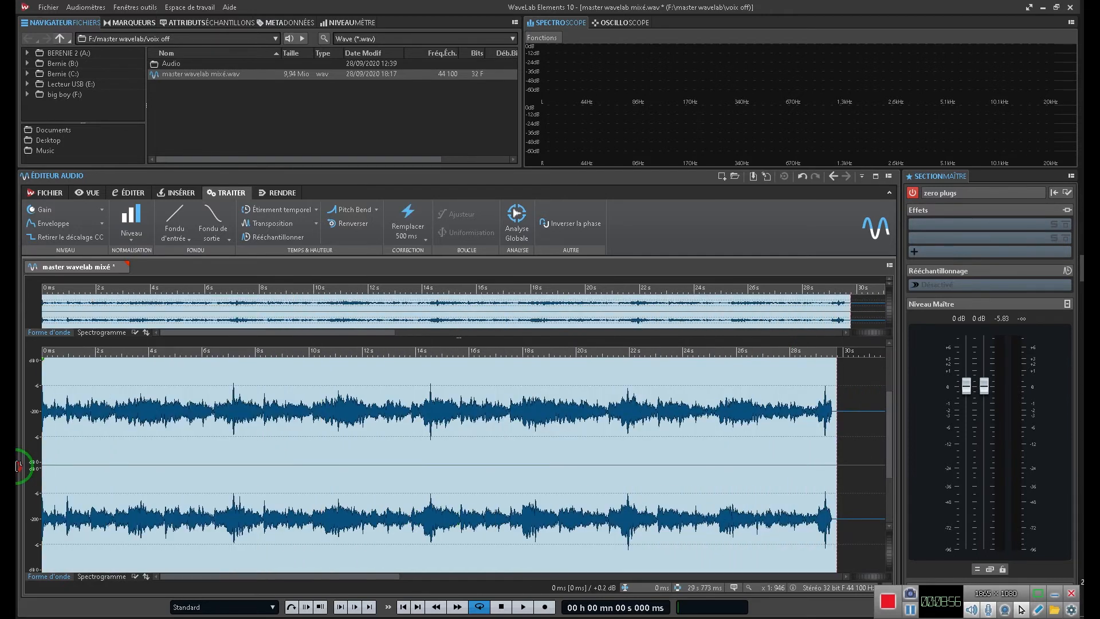
click(207, 192)
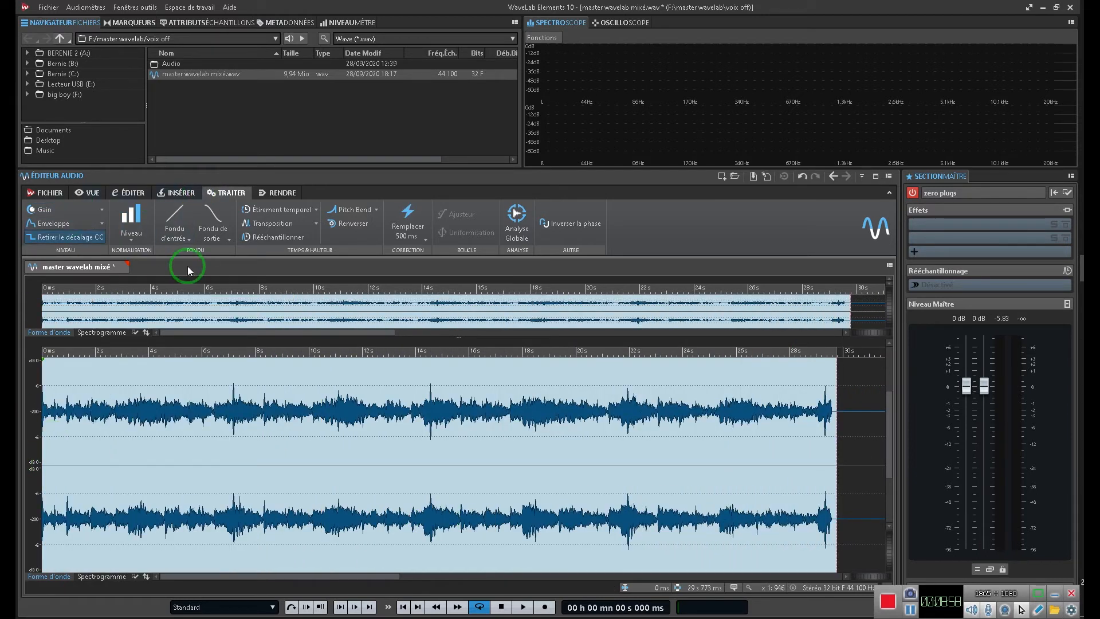
click(132, 237)
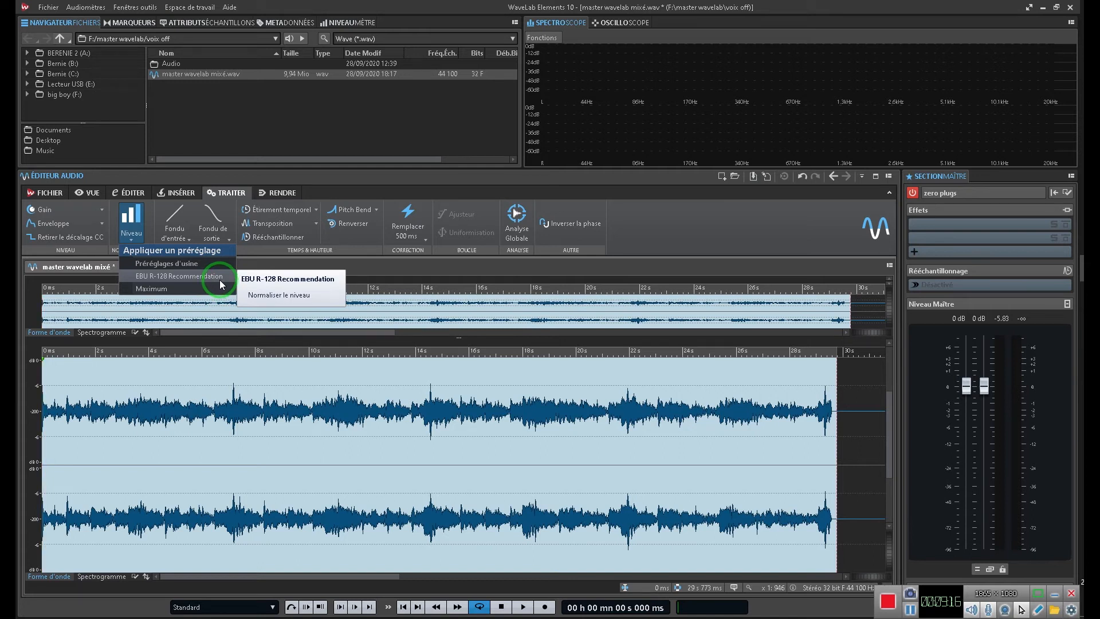
click(219, 280)
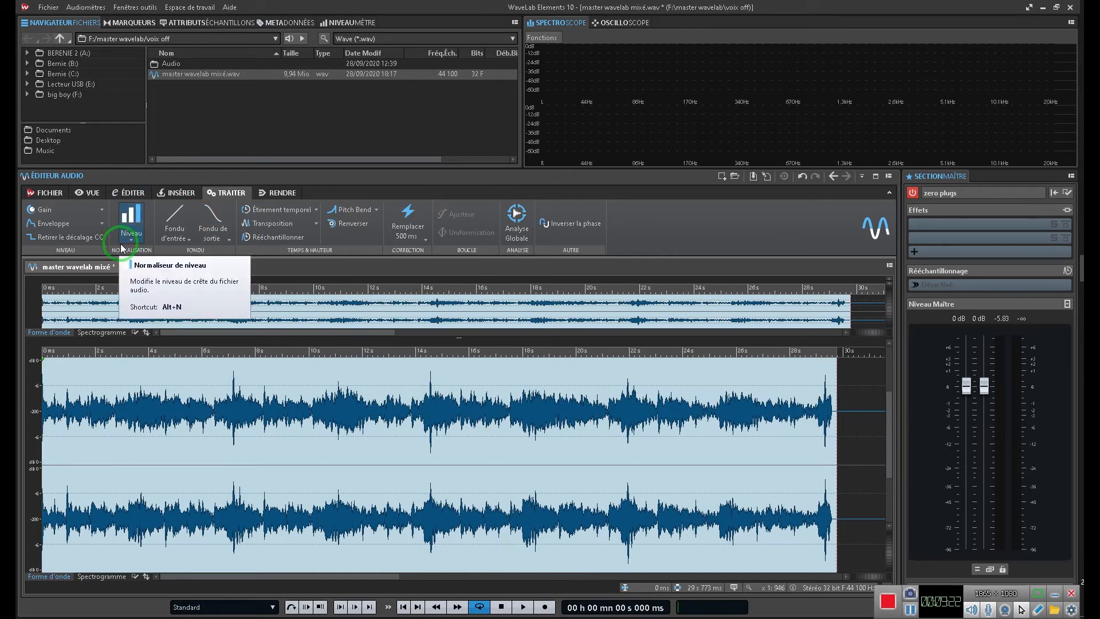
key(ctrl+z)
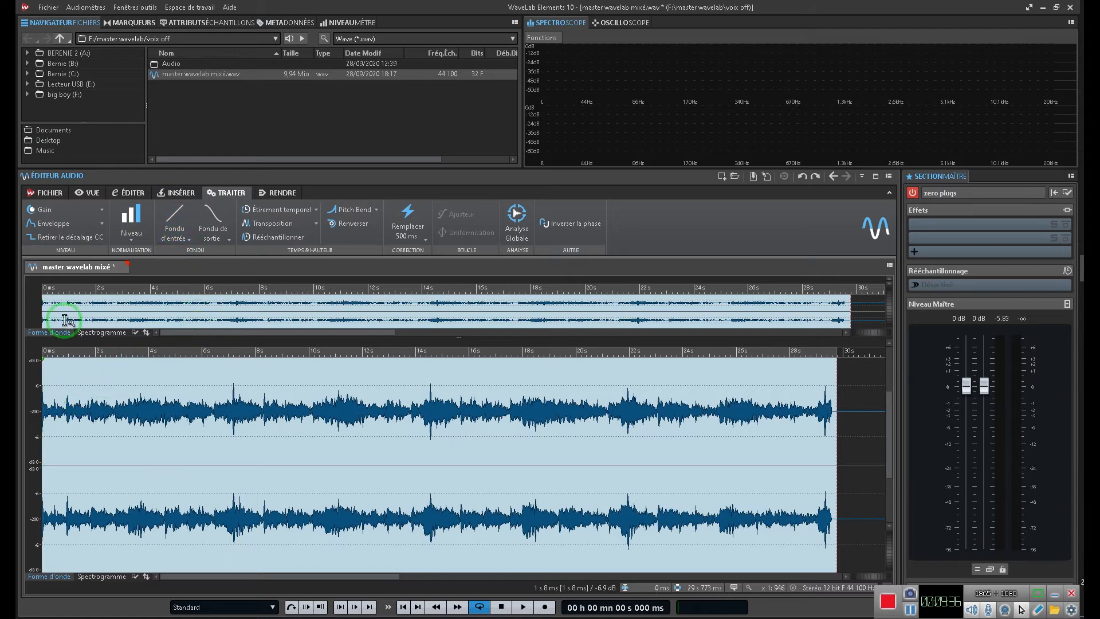
Select about the first 1.1 s of the file and try a fade-in on it
click(85, 194)
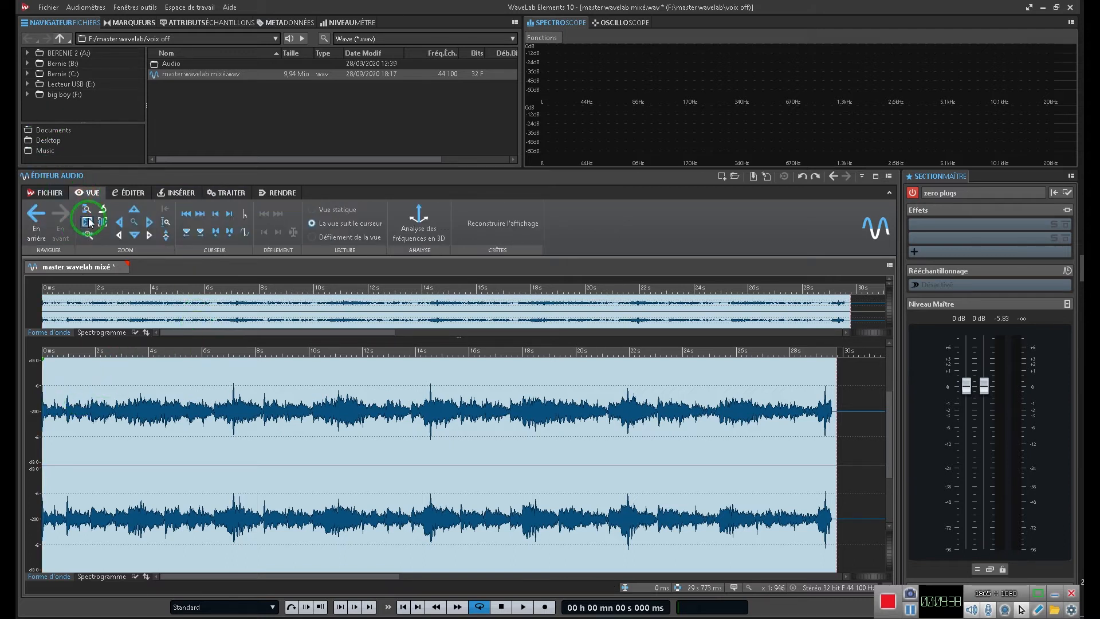
click(123, 195)
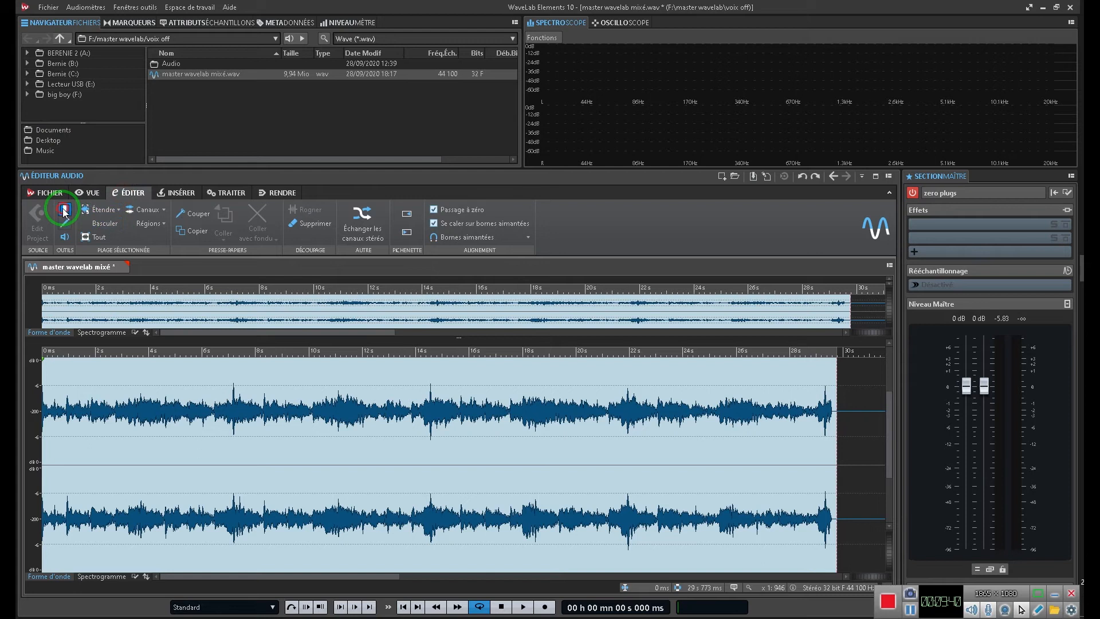
click(94, 408)
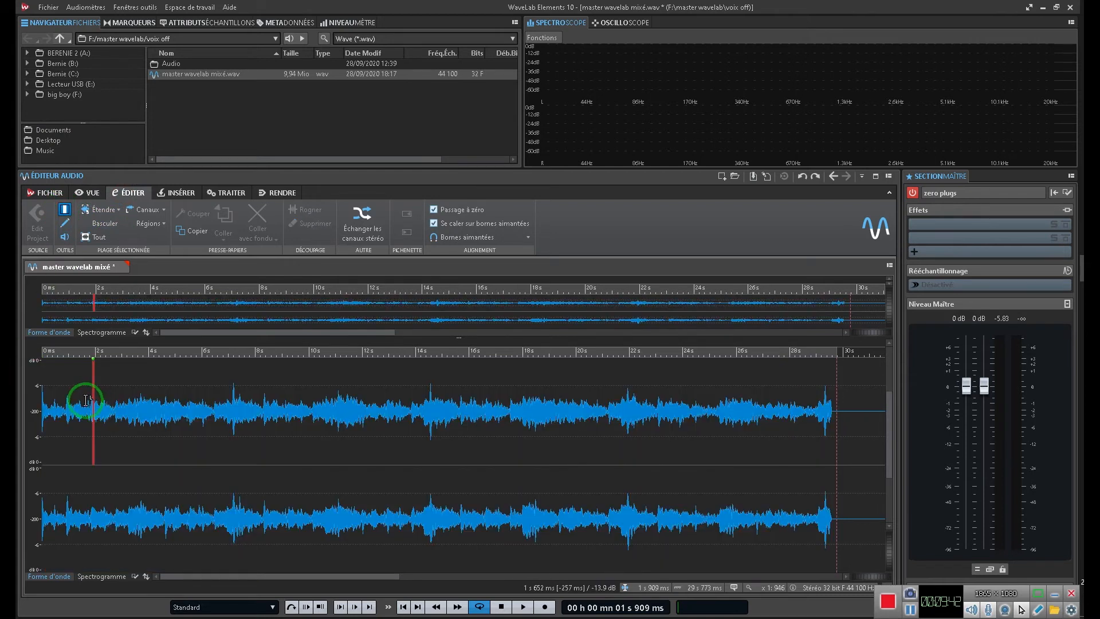
drag(73, 410, 20, 452)
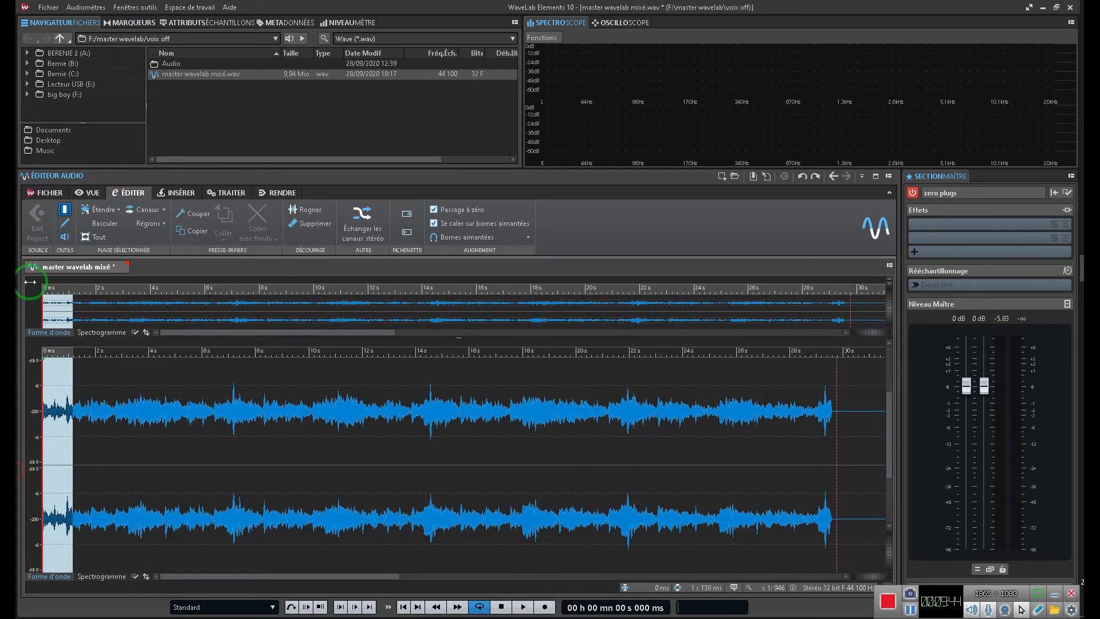
click(228, 193)
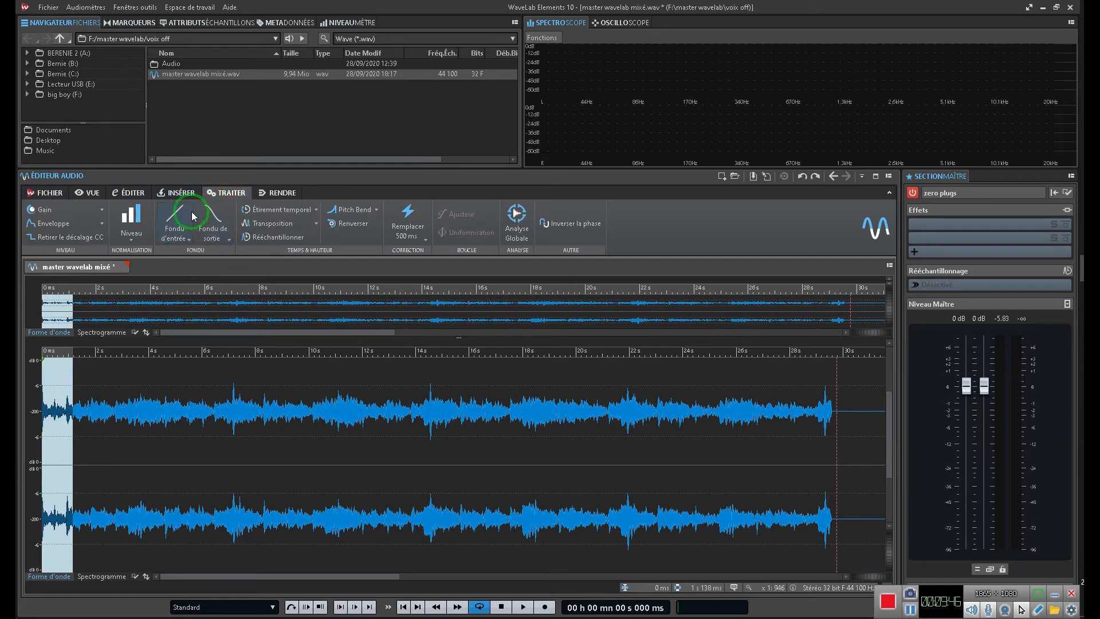
click(179, 222)
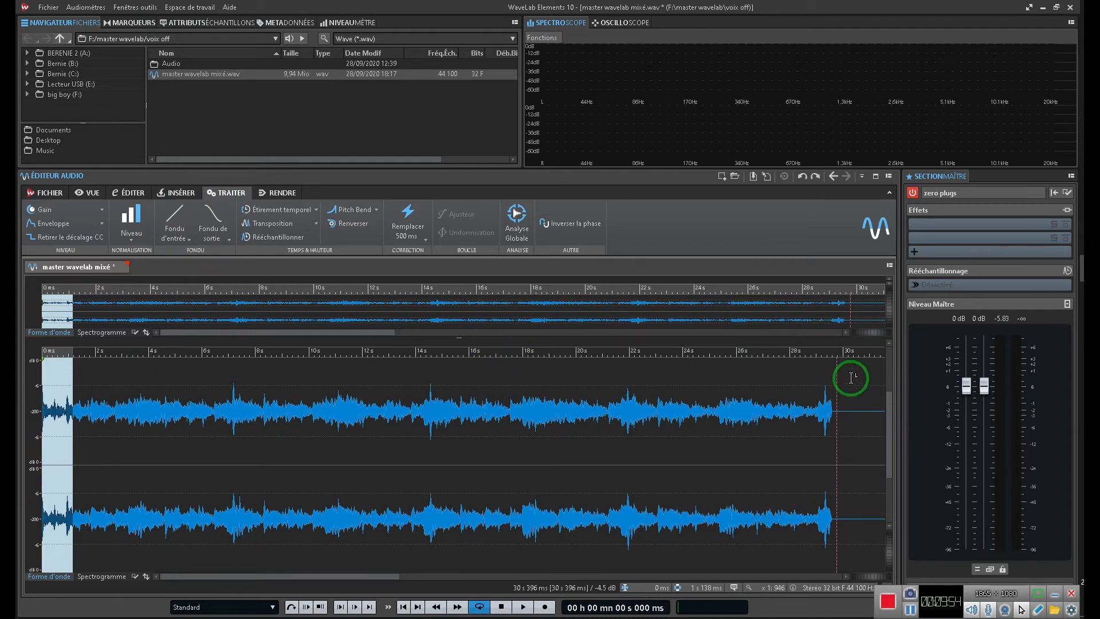
Select about the last 1.35 s of the file and try a fade-out with the Sinus curve
drag(837, 384, 800, 447)
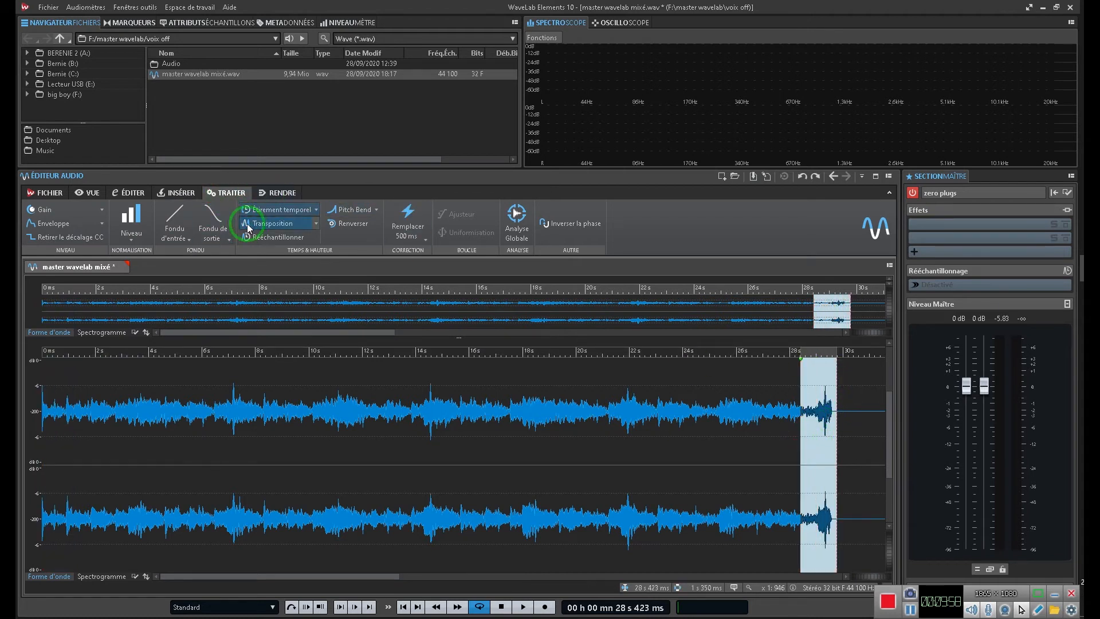
click(213, 226)
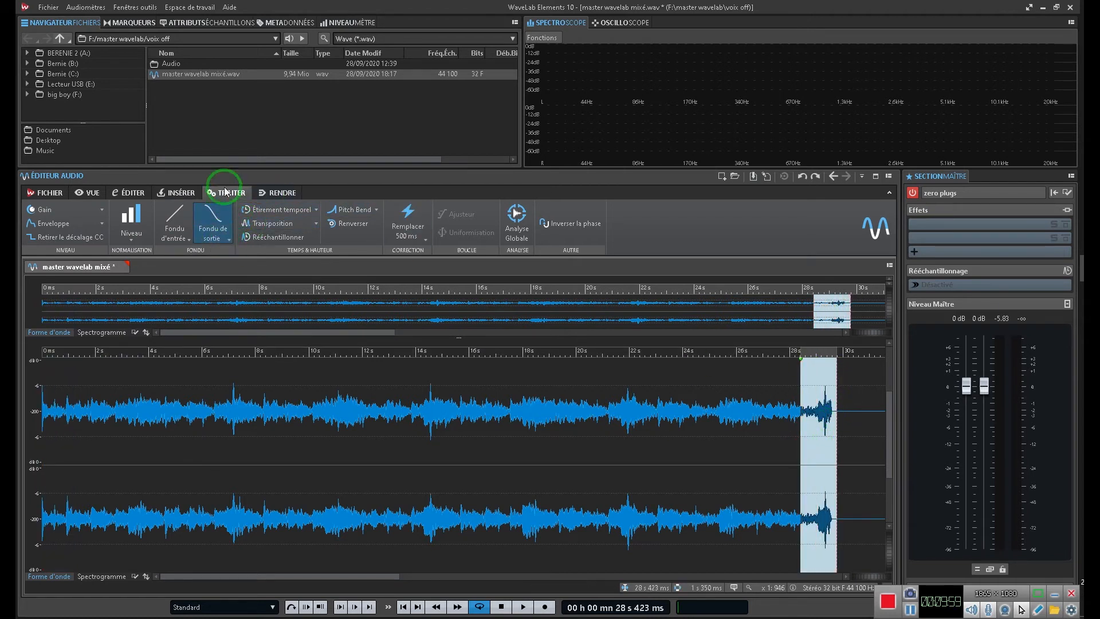
click(228, 239)
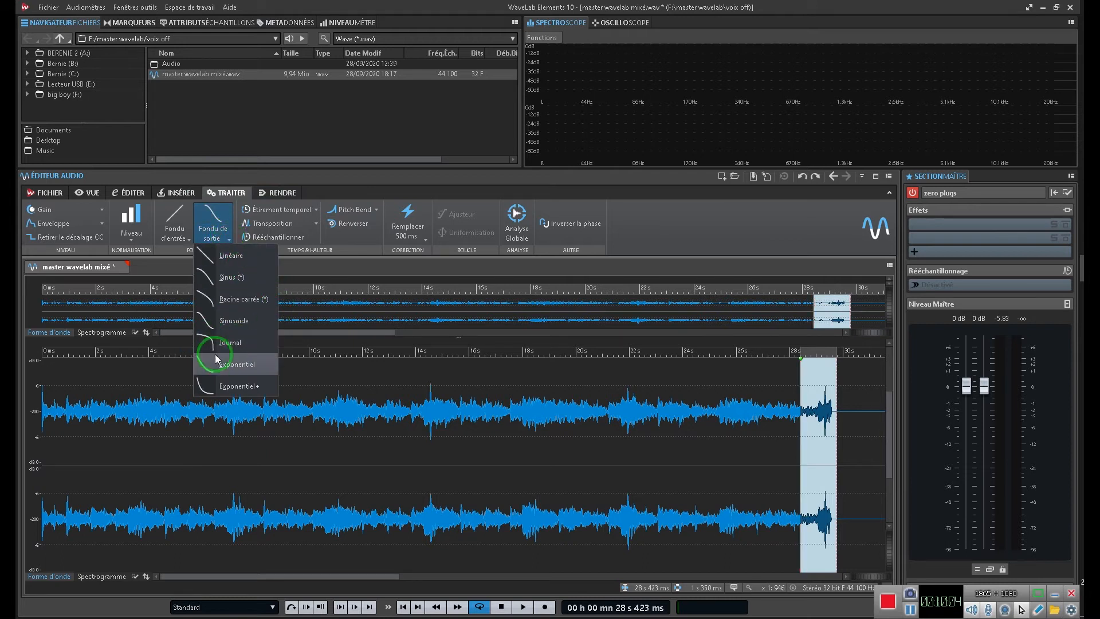
click(226, 277)
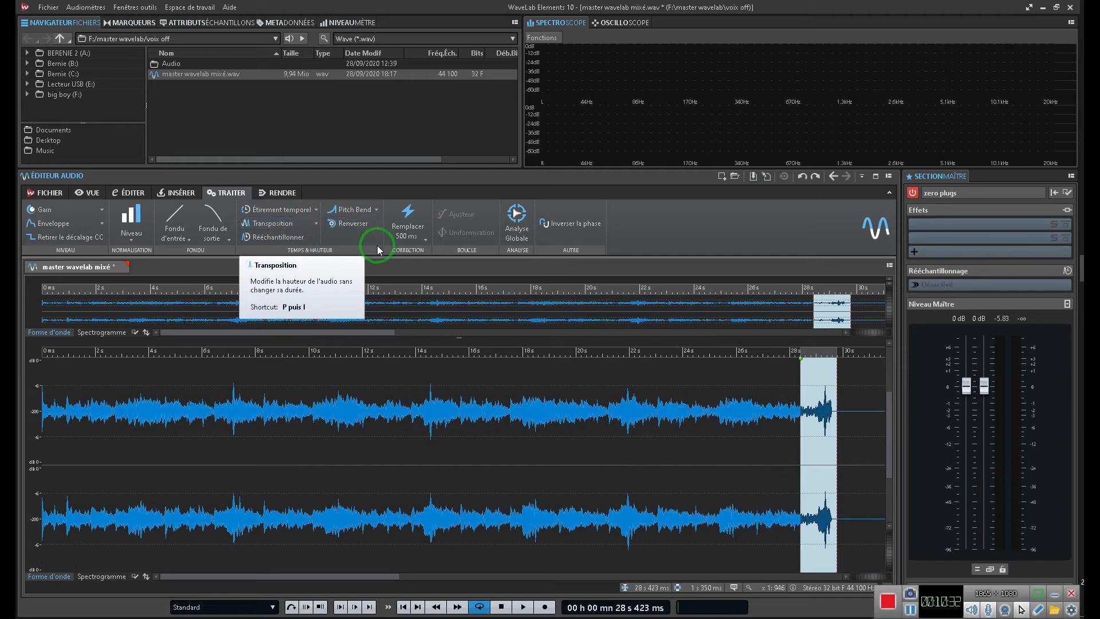
Review the waveform replacement methods available for correcting clicks and damaged samples
click(424, 240)
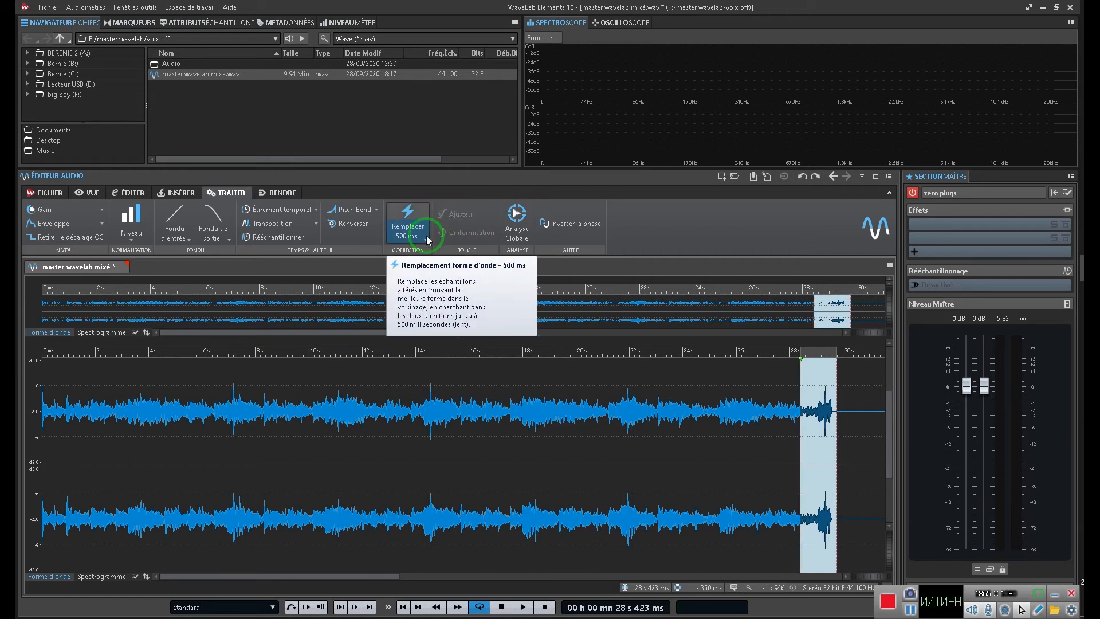
click(422, 241)
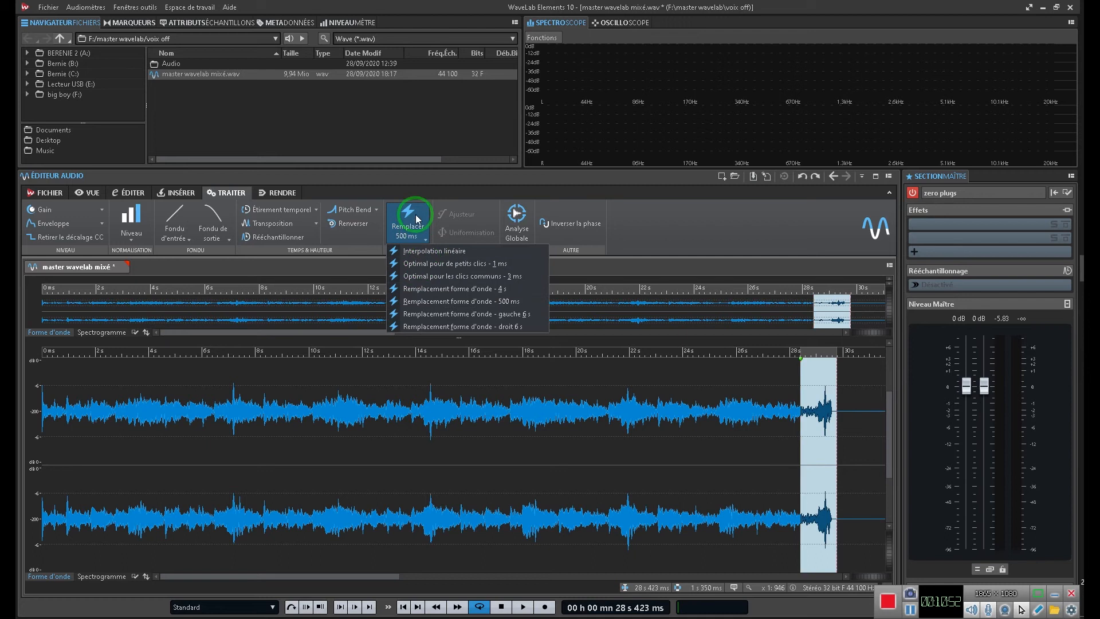
click(420, 230)
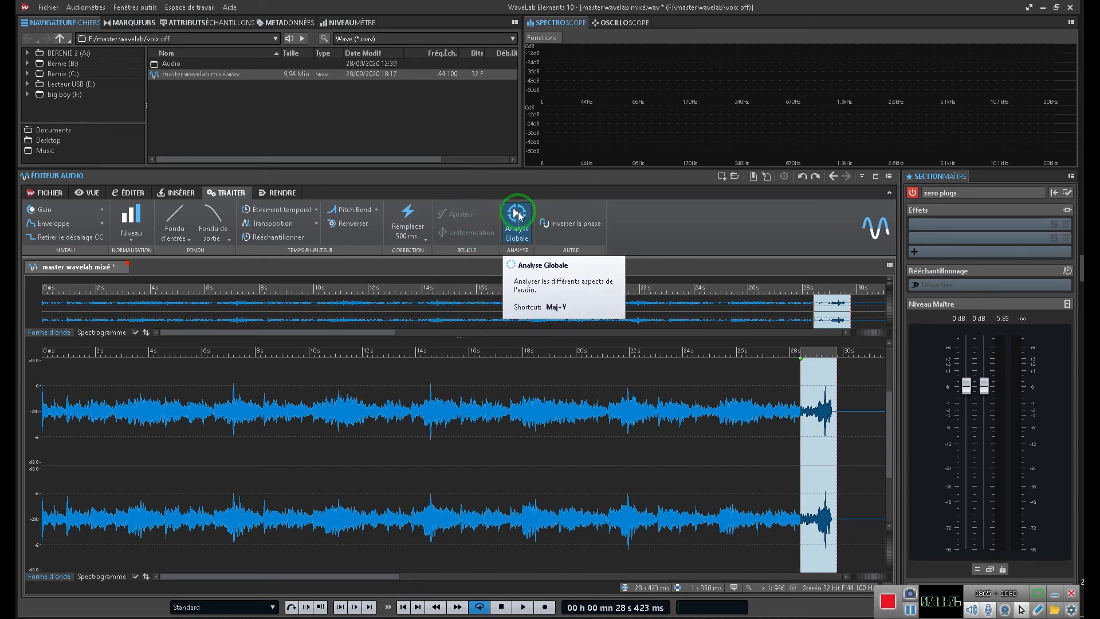
Select the whole file and run a global analysis on it, with the error detection settings shown
drag(836, 369, 19, 474)
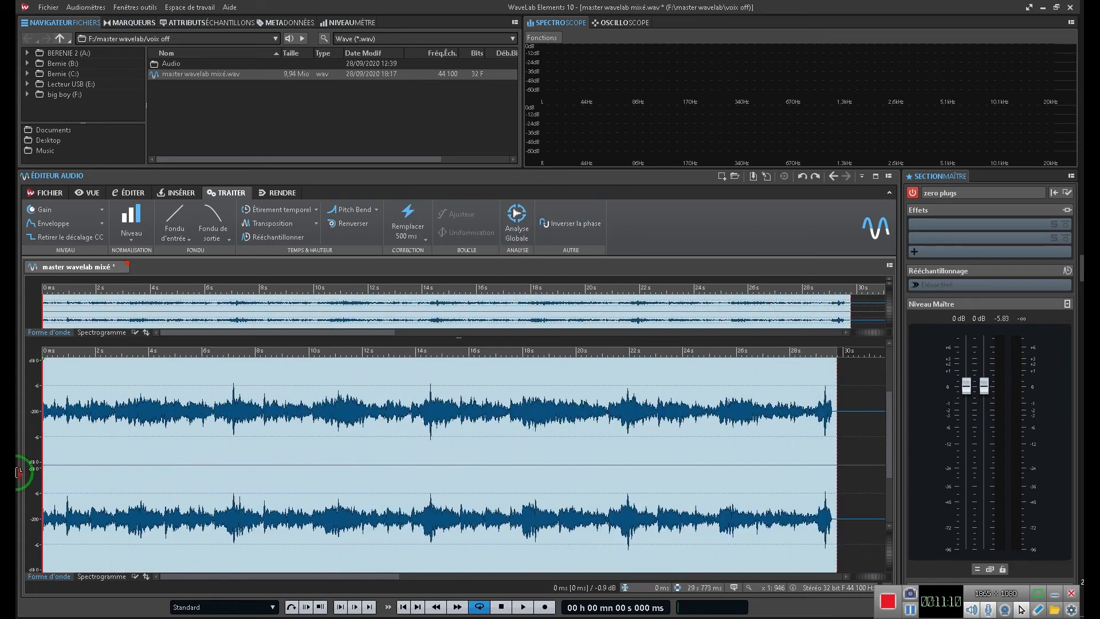
click(502, 225)
click(518, 215)
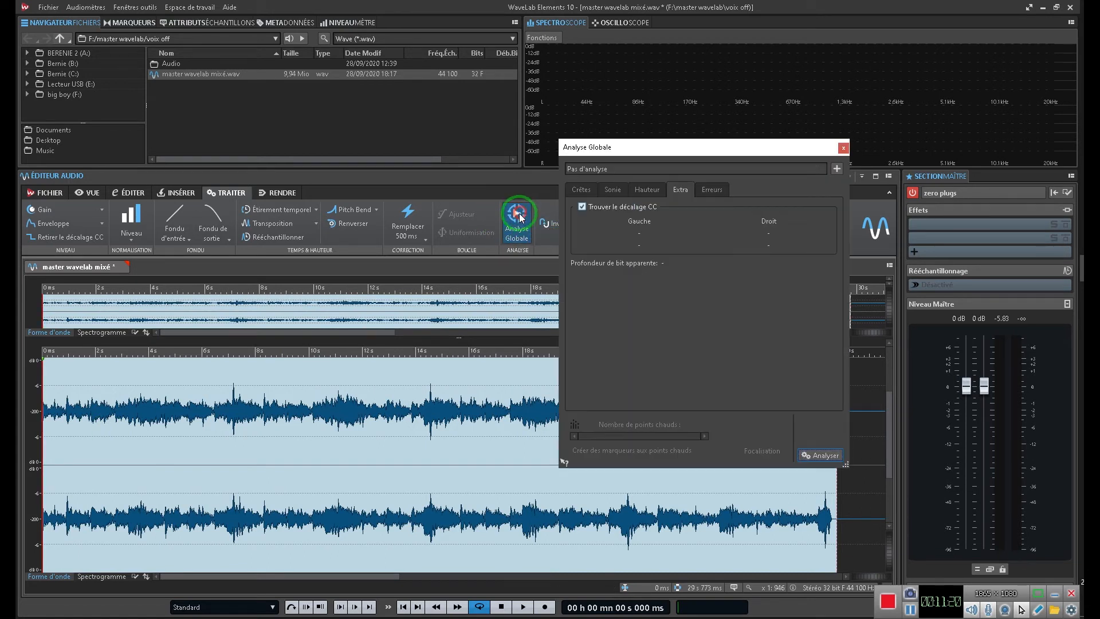
click(700, 190)
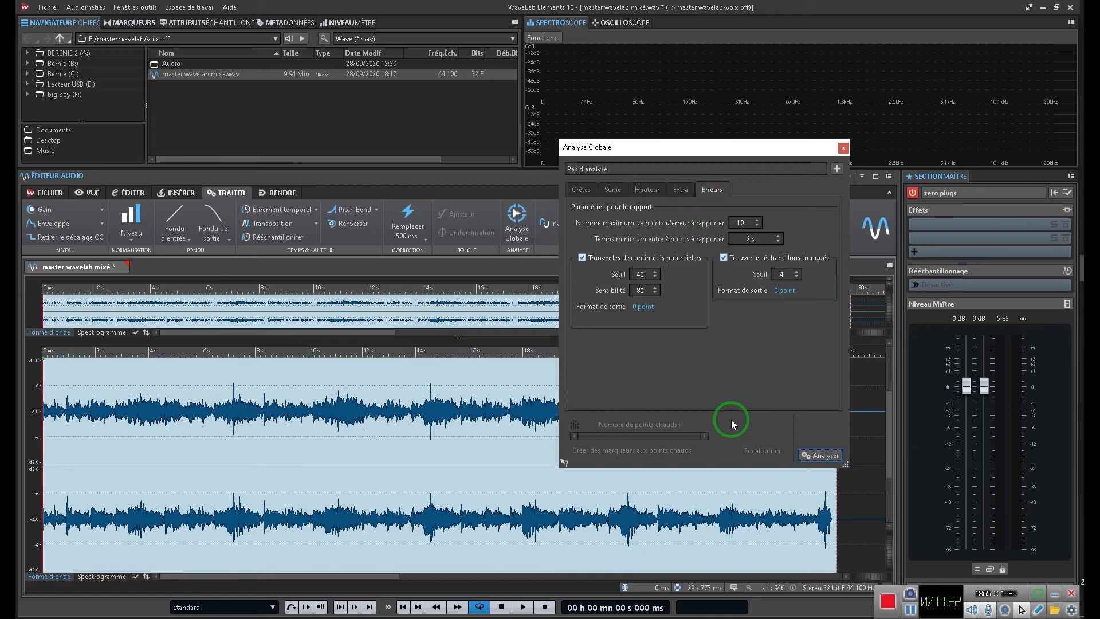
click(822, 455)
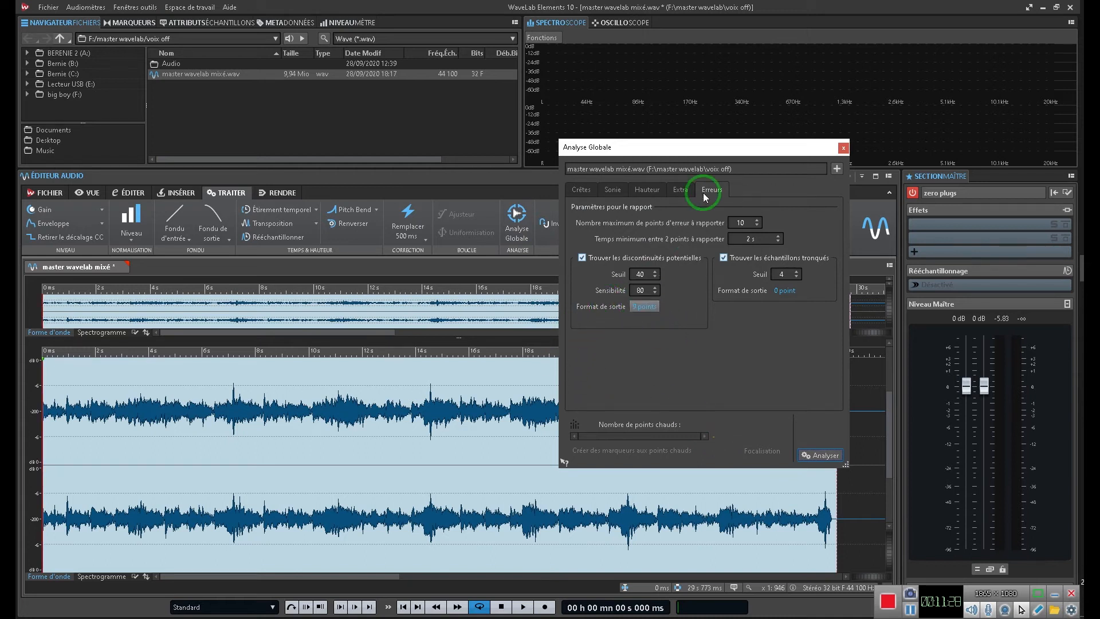
Examine the extra, pitch and loudness results of the global analysis and close it
click(679, 190)
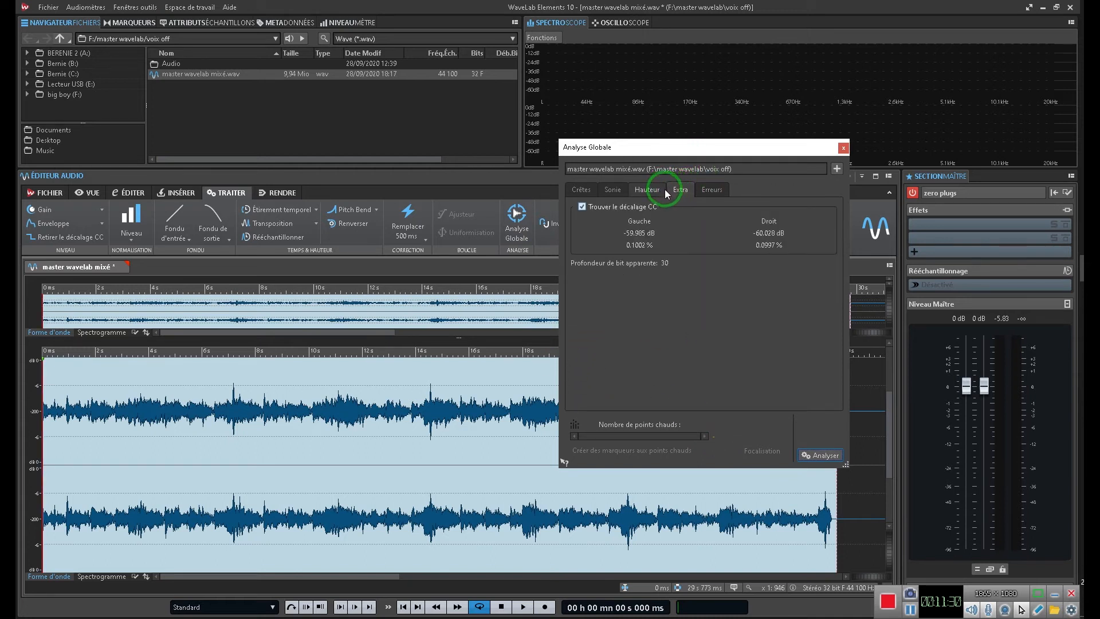
click(646, 191)
click(615, 191)
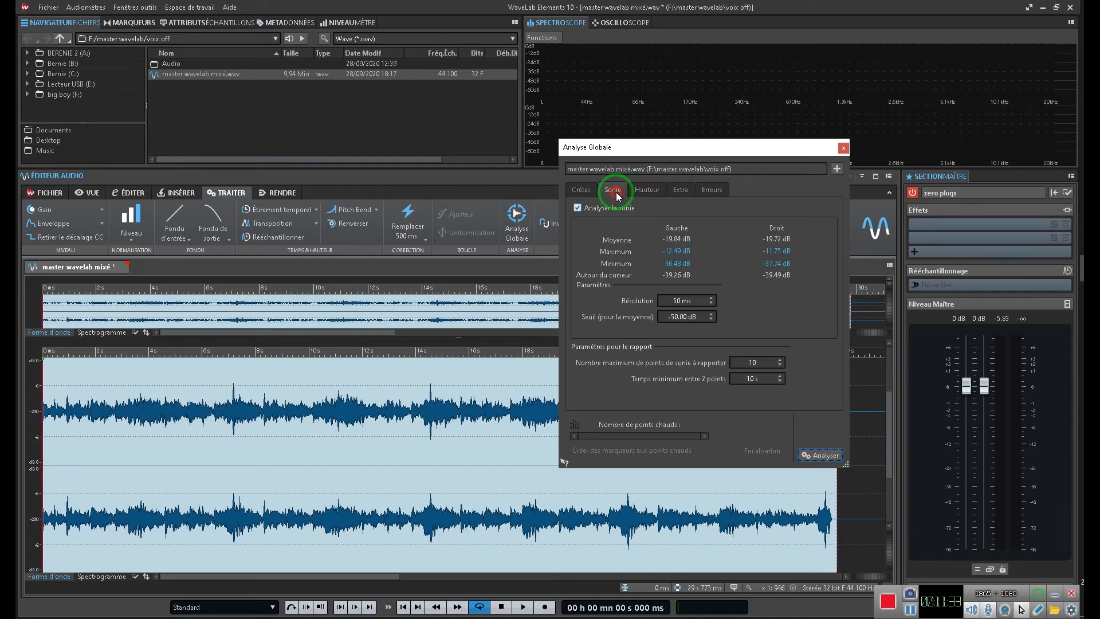
click(843, 147)
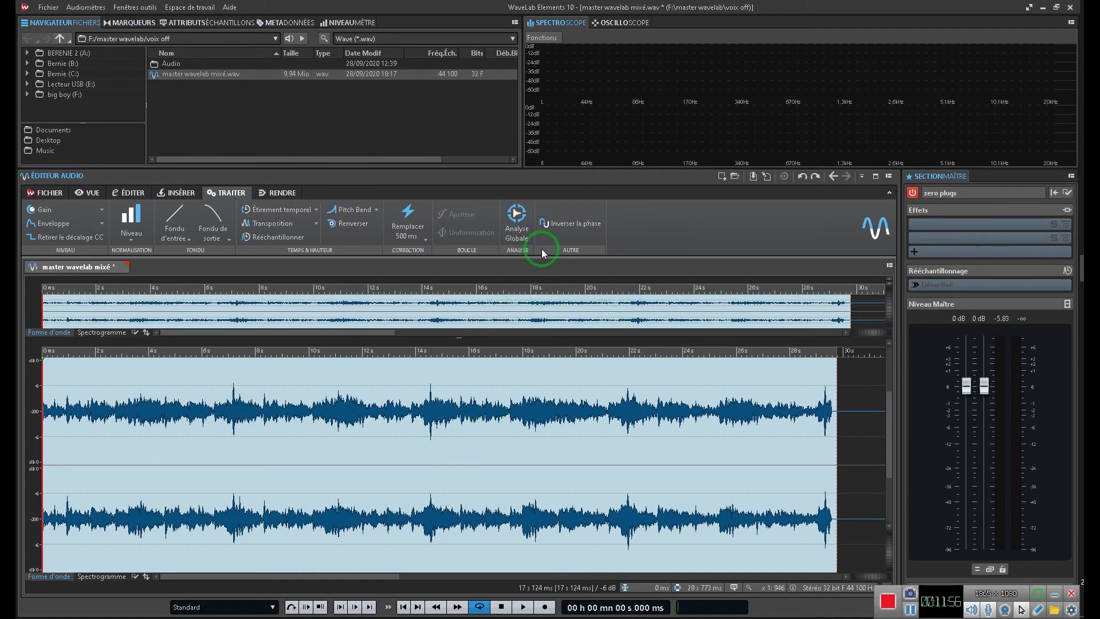
Invert the phase of the whole file and invert it back
click(562, 224)
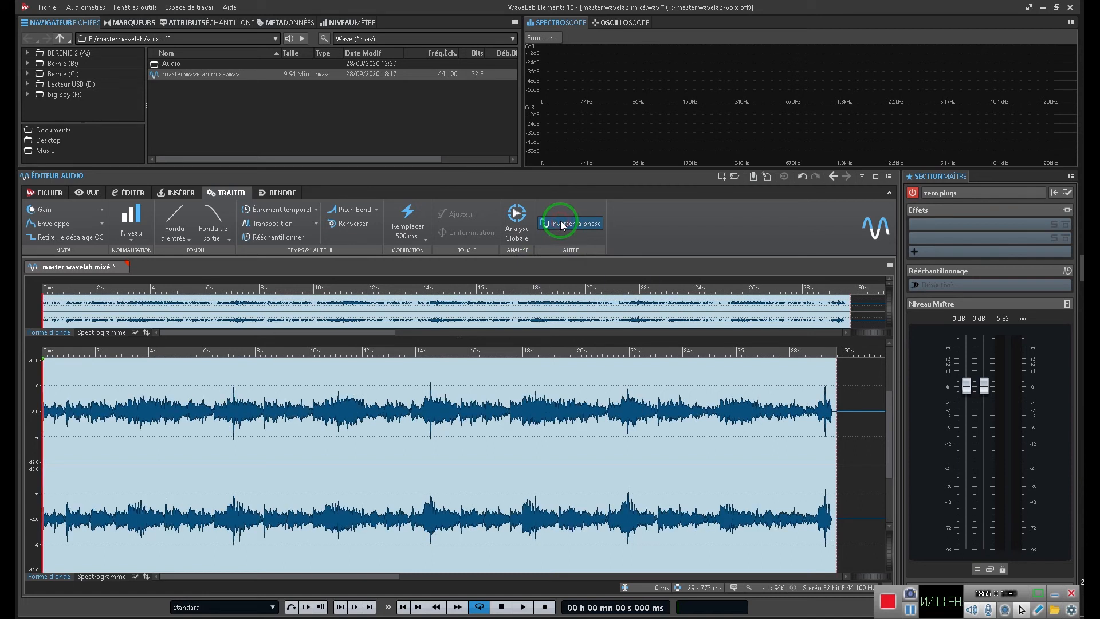
click(562, 224)
click(265, 205)
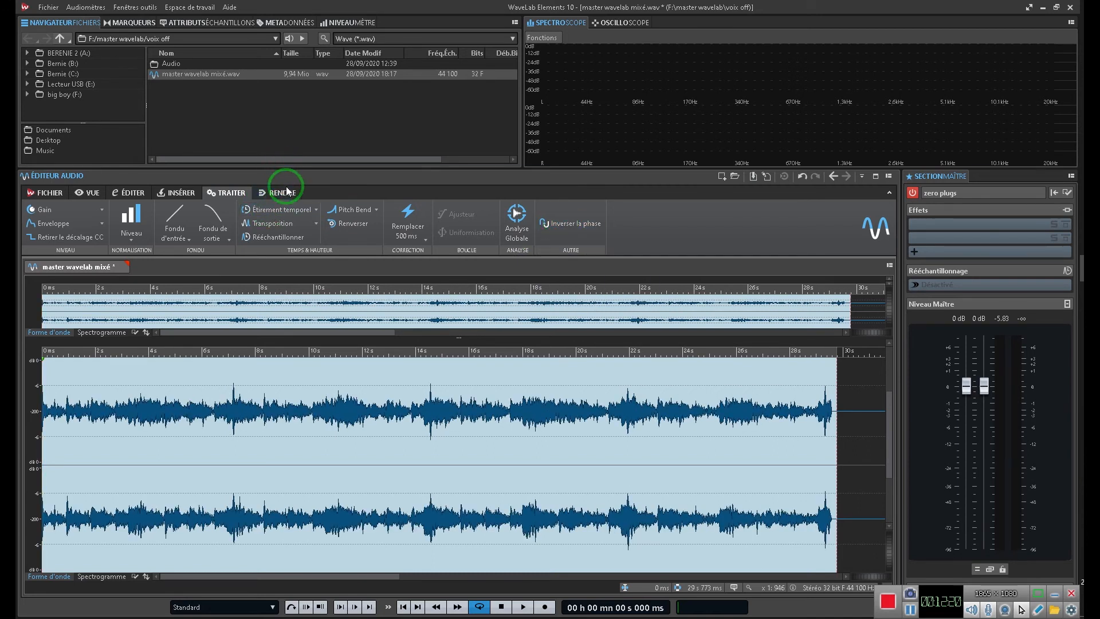
Review the render settings, switching the result to Fichier sans nom and back to Fichier nommé, and examine the rendering options
click(282, 192)
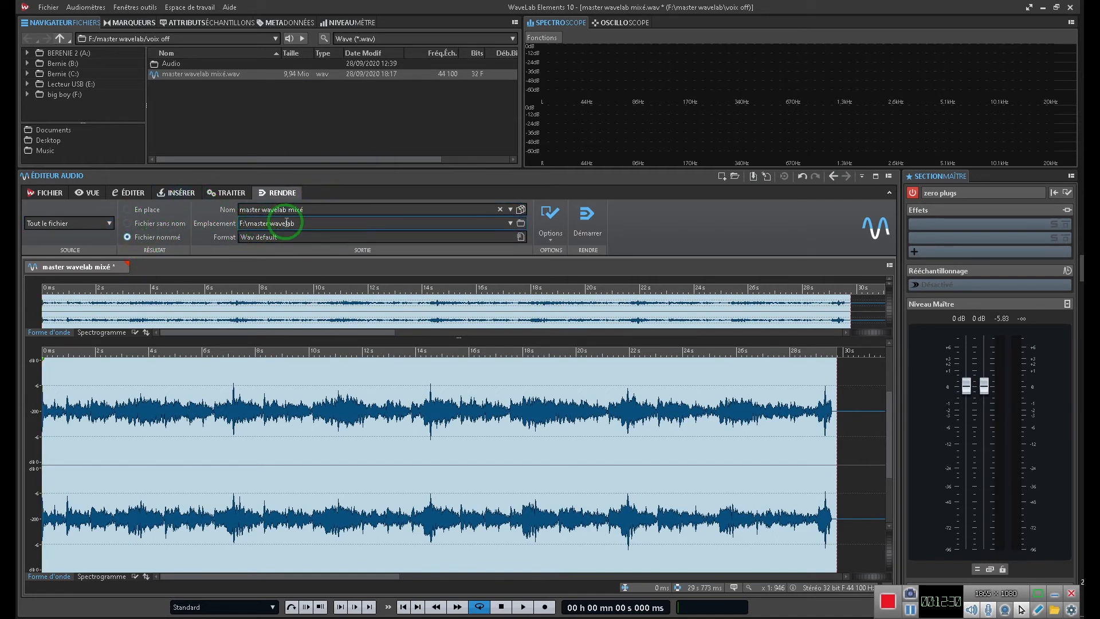
click(128, 224)
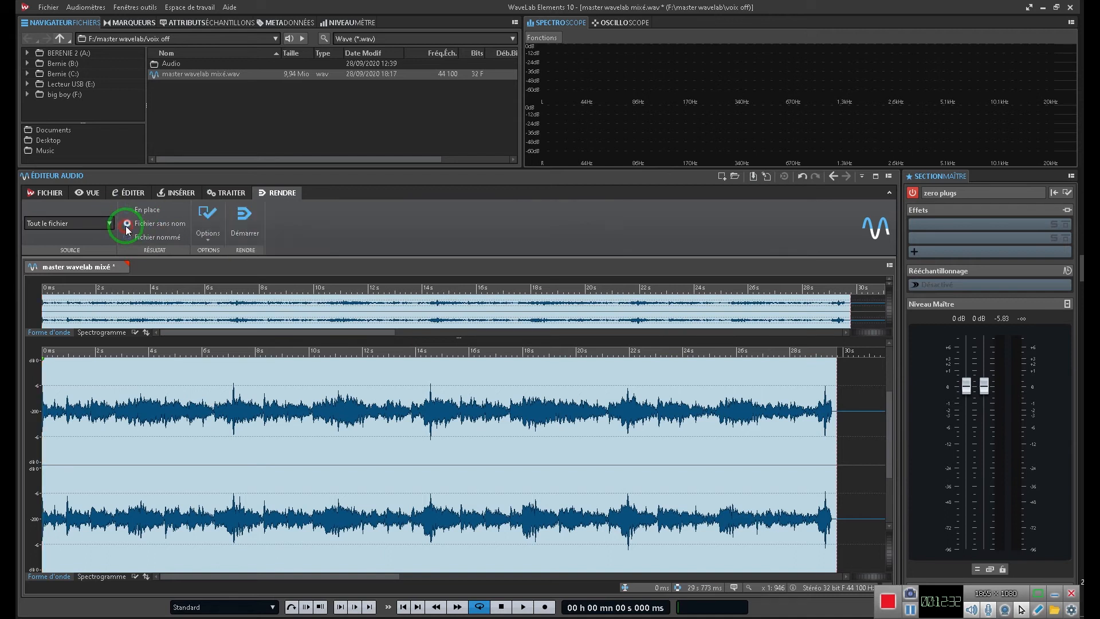
click(127, 238)
click(305, 177)
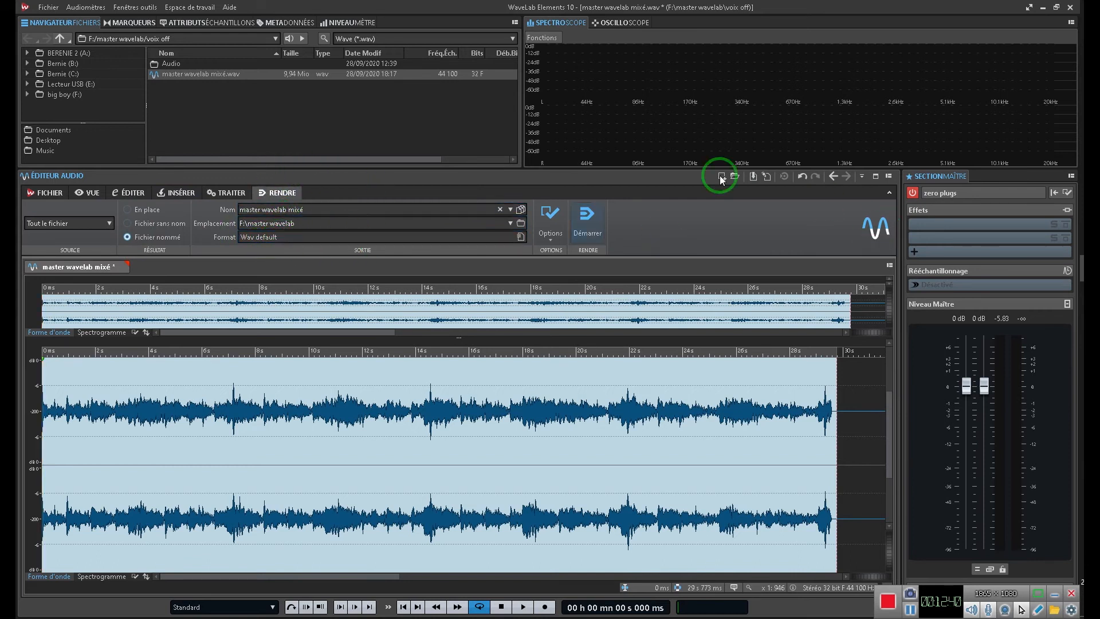
click(548, 239)
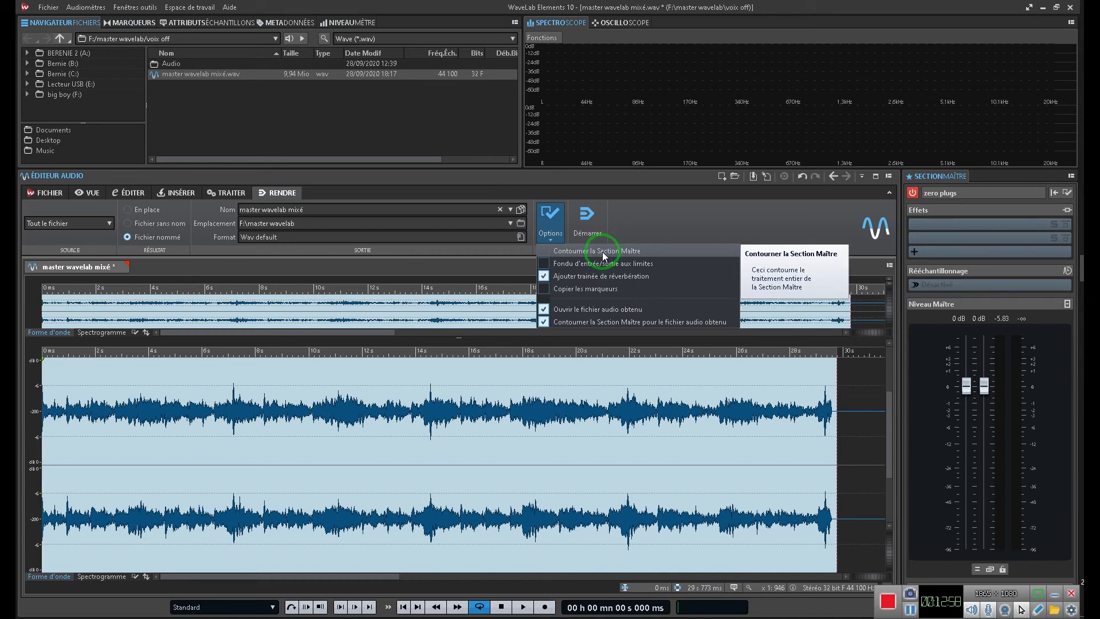
click(620, 223)
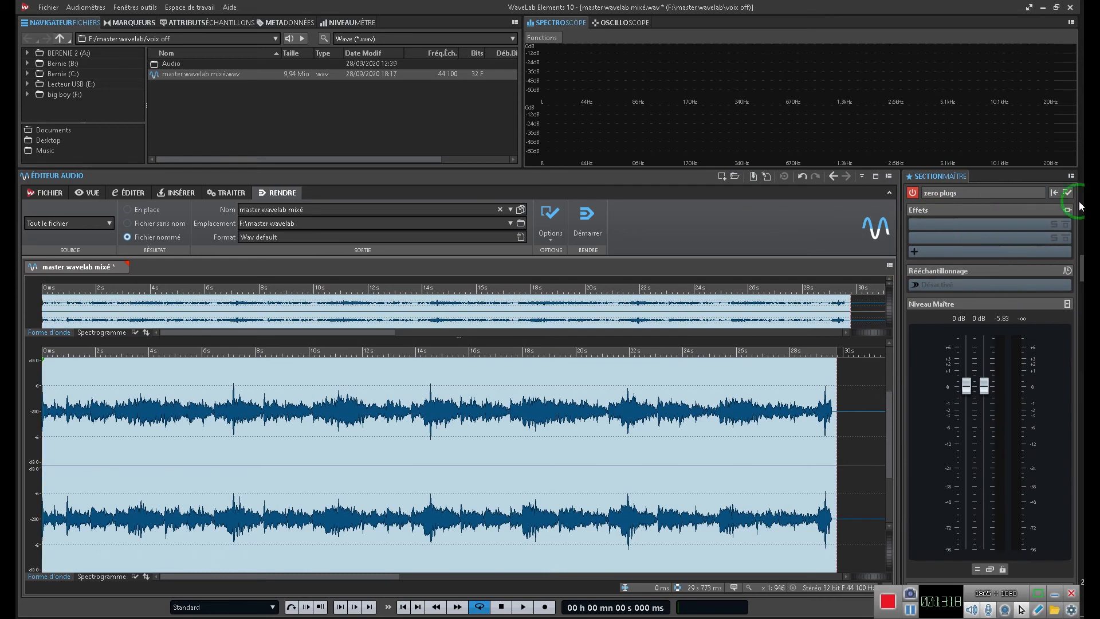
Browse the effect plug-ins available for the first master section slot, including the Steinberg and Special groups, without loading one
click(946, 222)
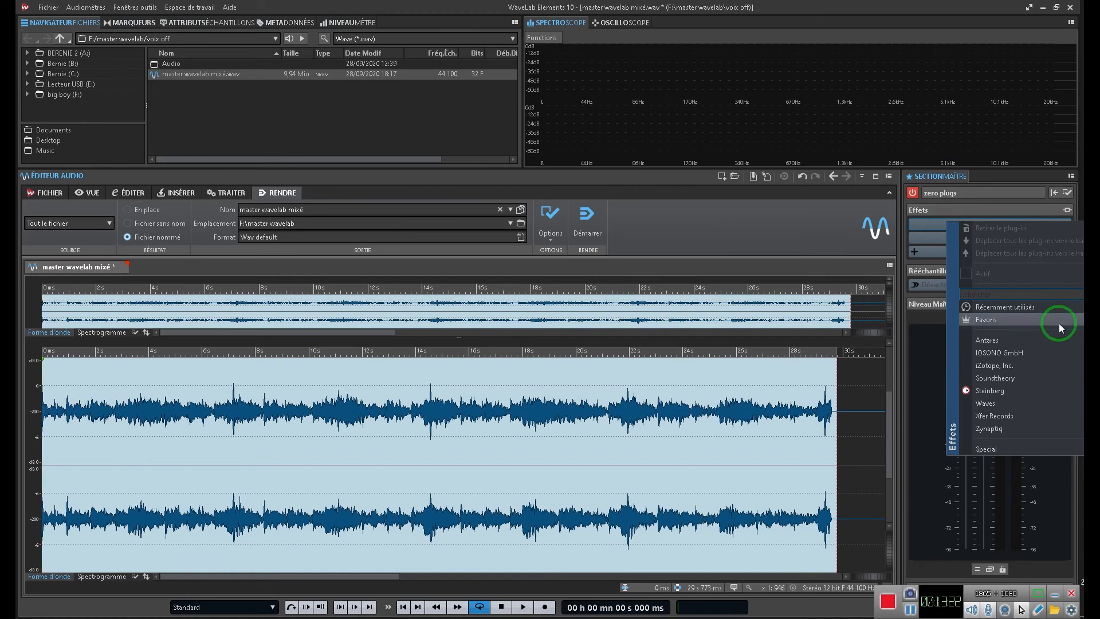
mouse_move(1037, 404)
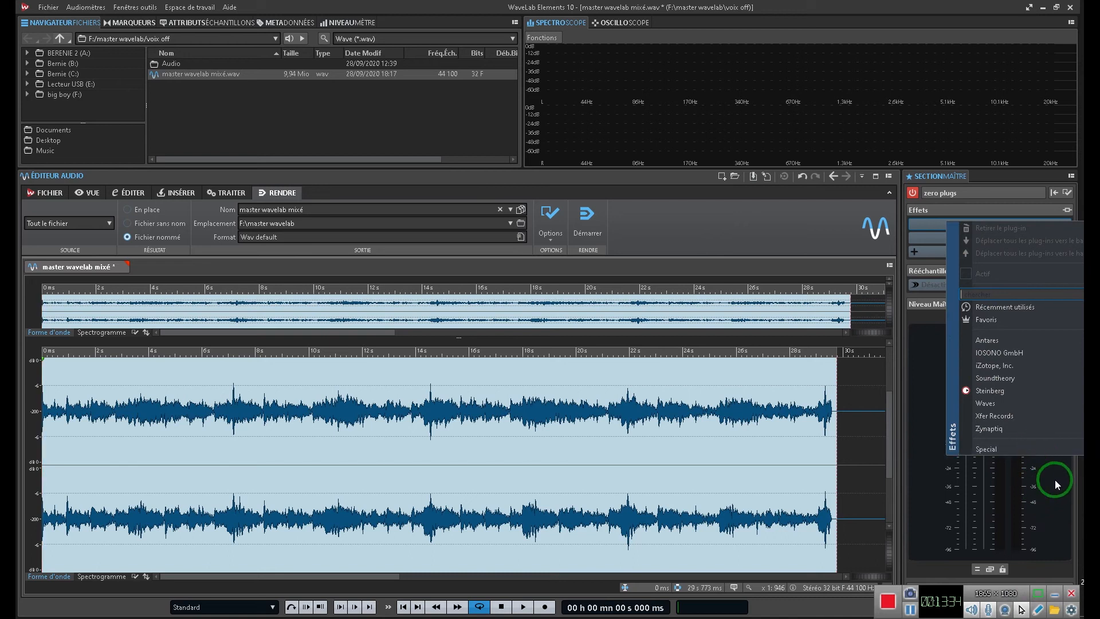
mouse_move(996, 398)
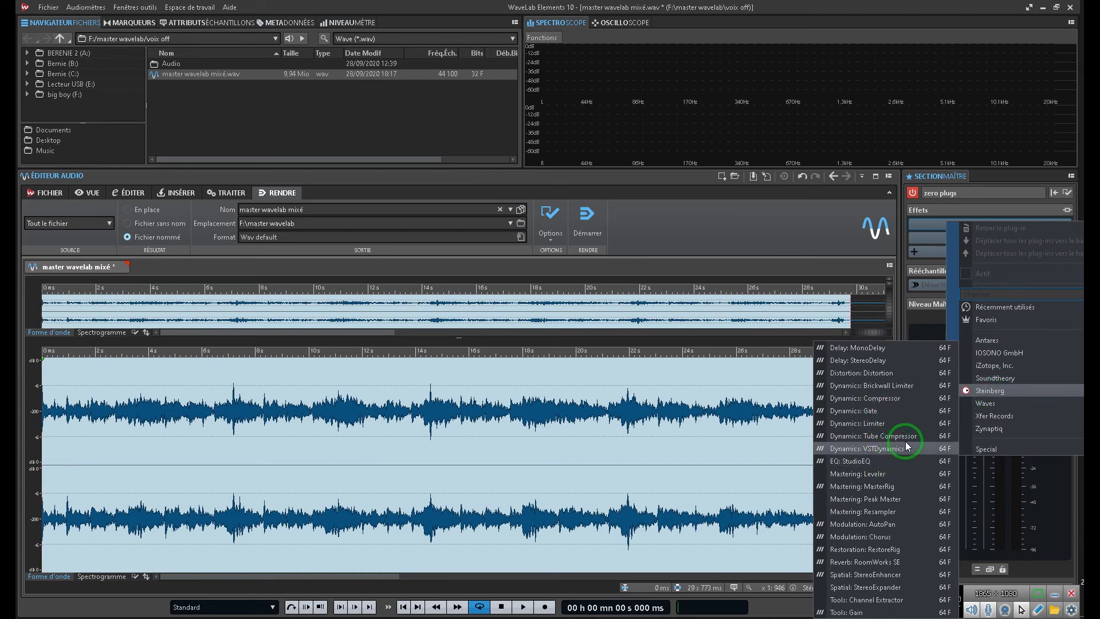
mouse_move(980, 429)
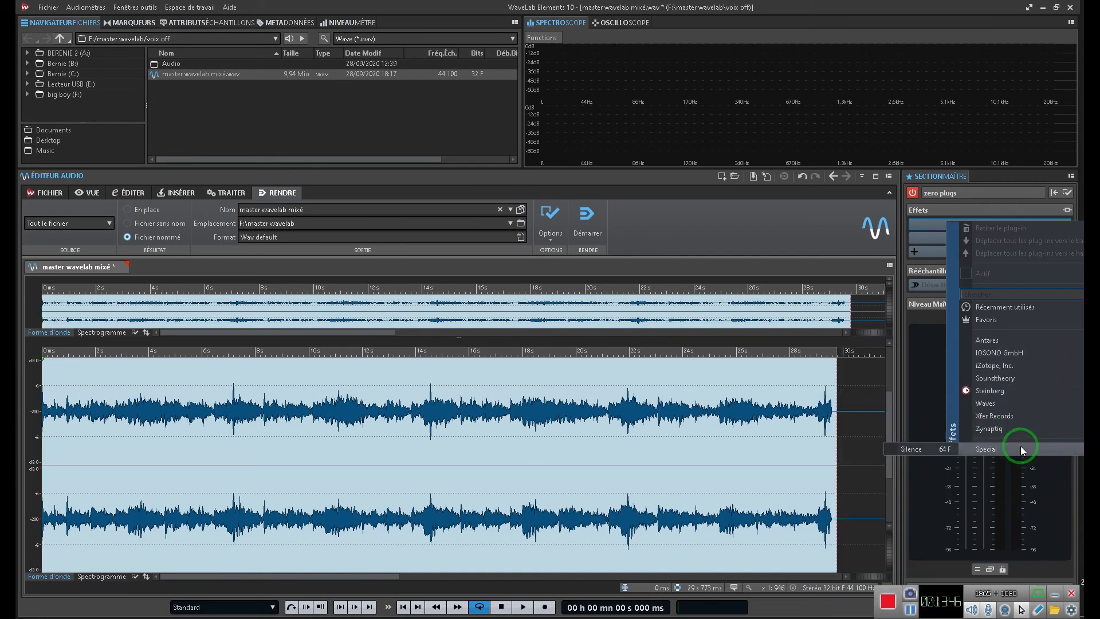
click(915, 350)
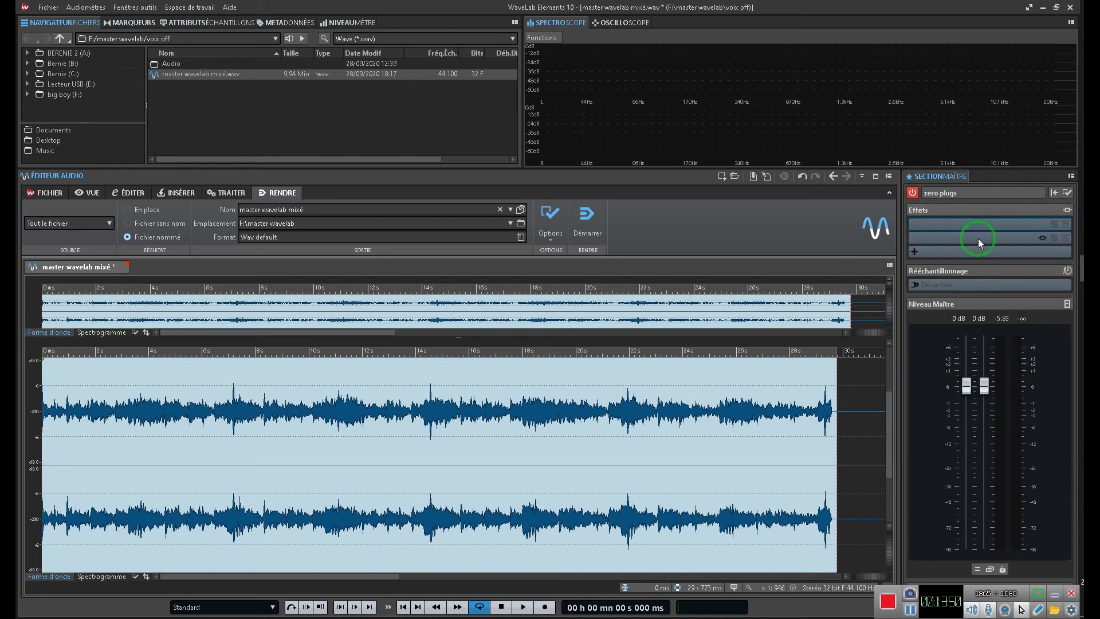
Load the "mastering wavelab" preset file into the master section, replacing the effects and settings and showing all plug-ins
click(983, 196)
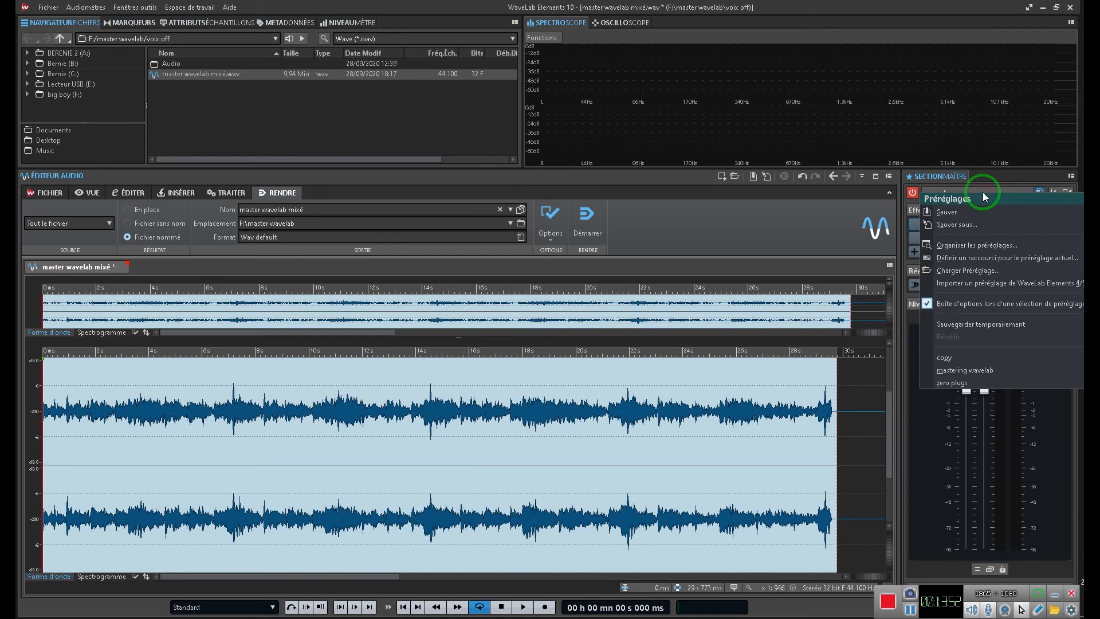
click(988, 270)
click(698, 405)
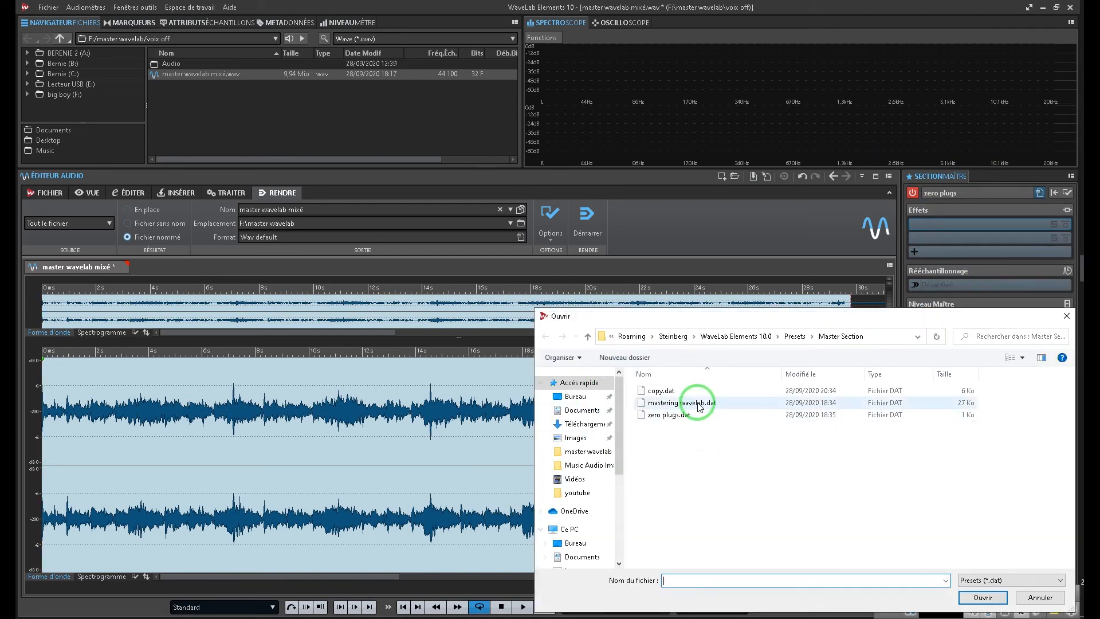
double_click(698, 405)
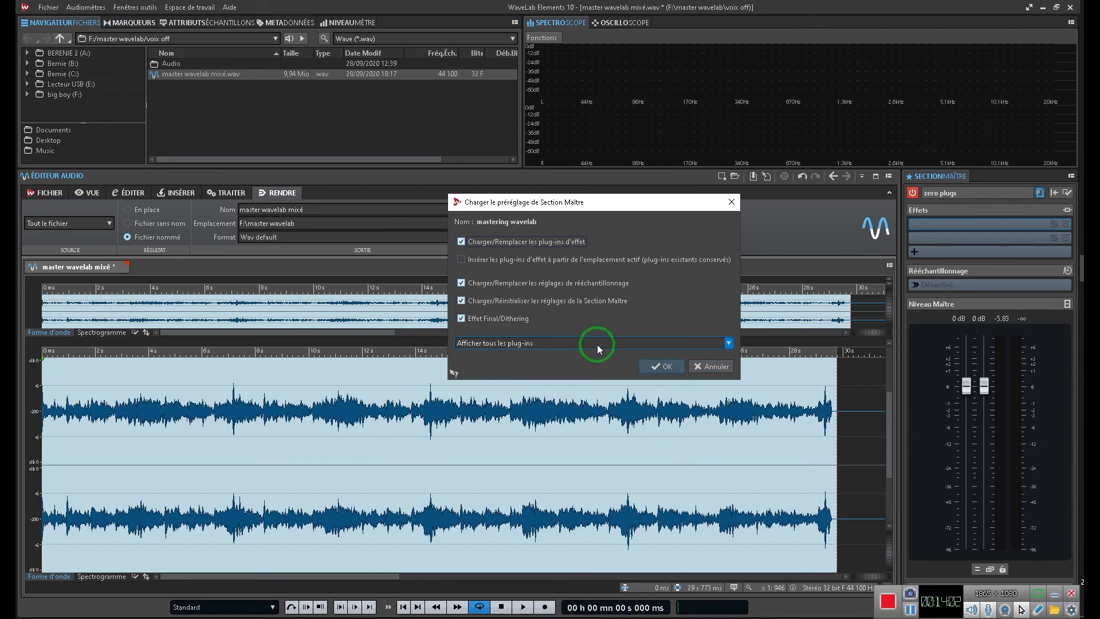
click(664, 362)
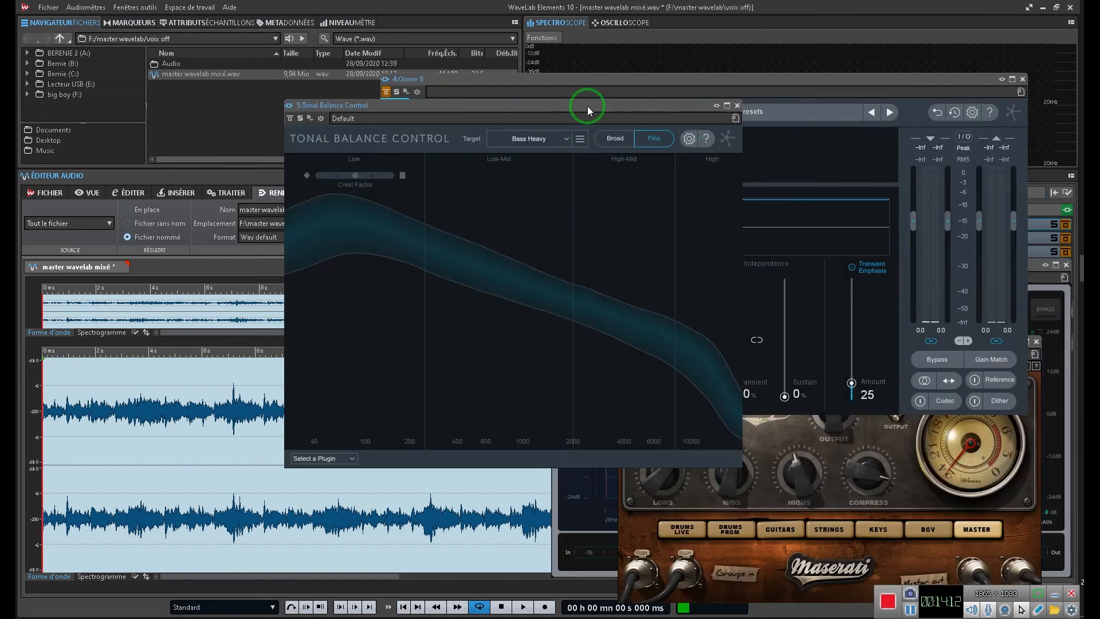
Move the Tonal Balance Control window clear of the master section and play the file with the mastering effects bypassed, checking its tonal curve
drag(587, 105, 368, 87)
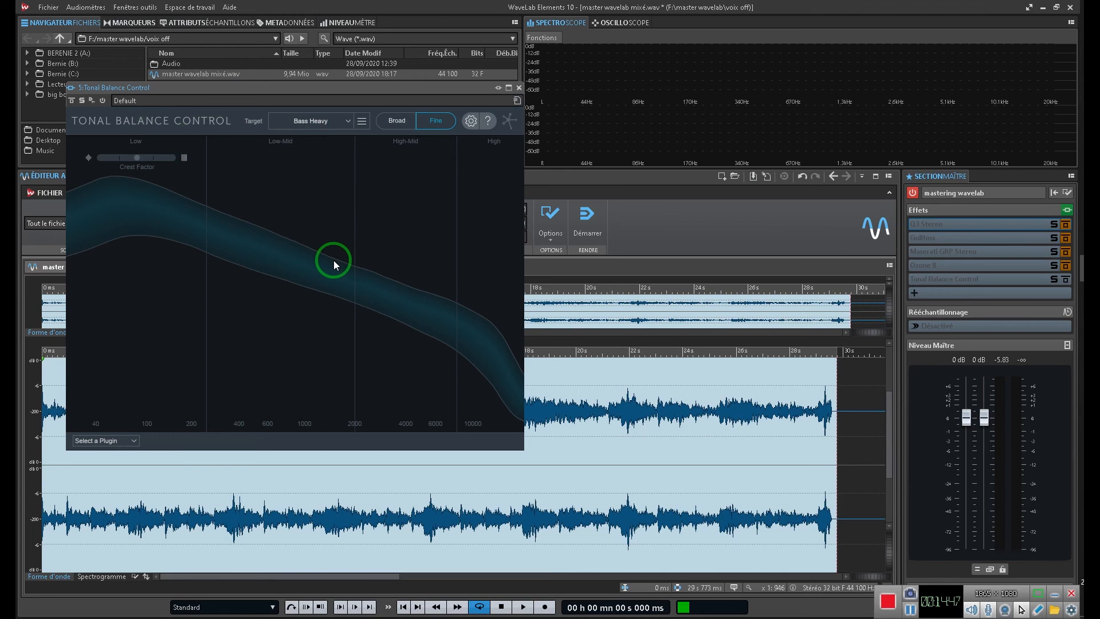
key(space)
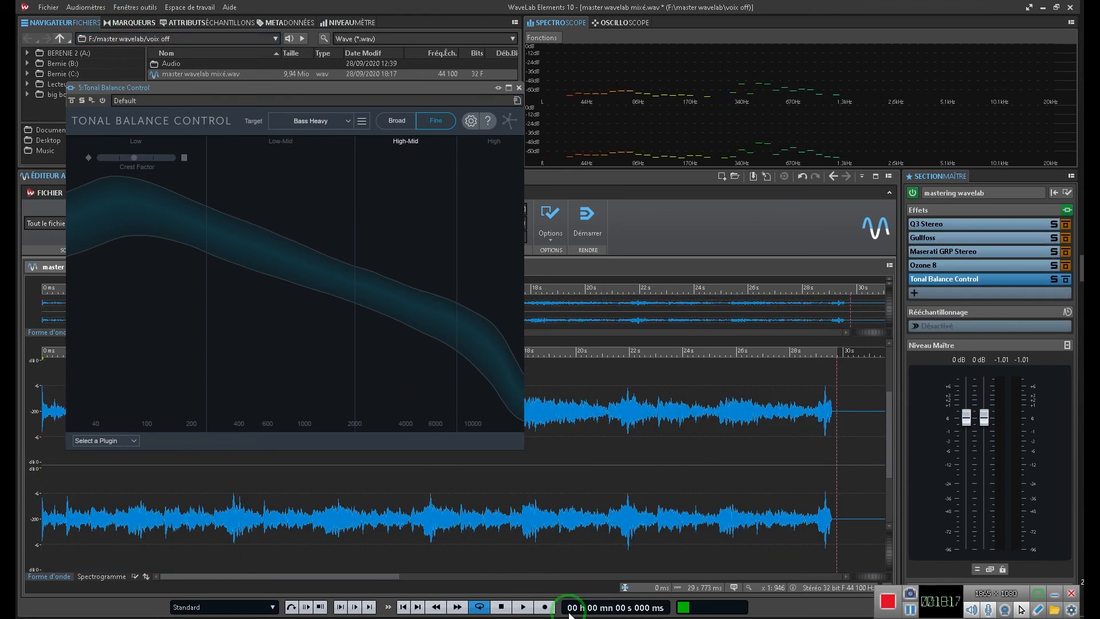
click(524, 608)
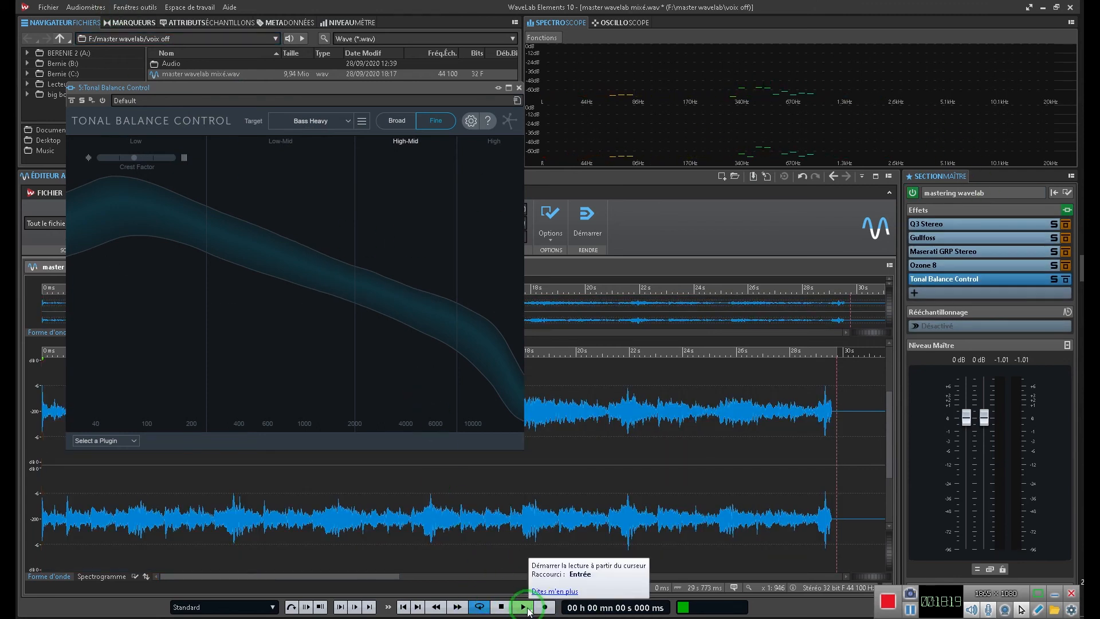
click(525, 608)
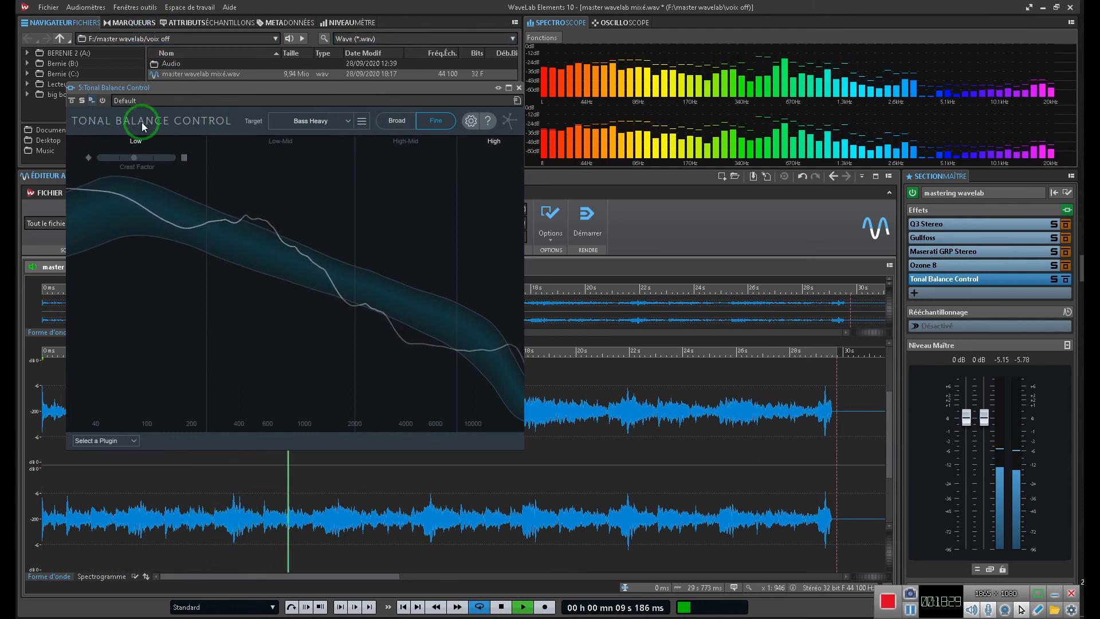
drag(166, 90, 267, 31)
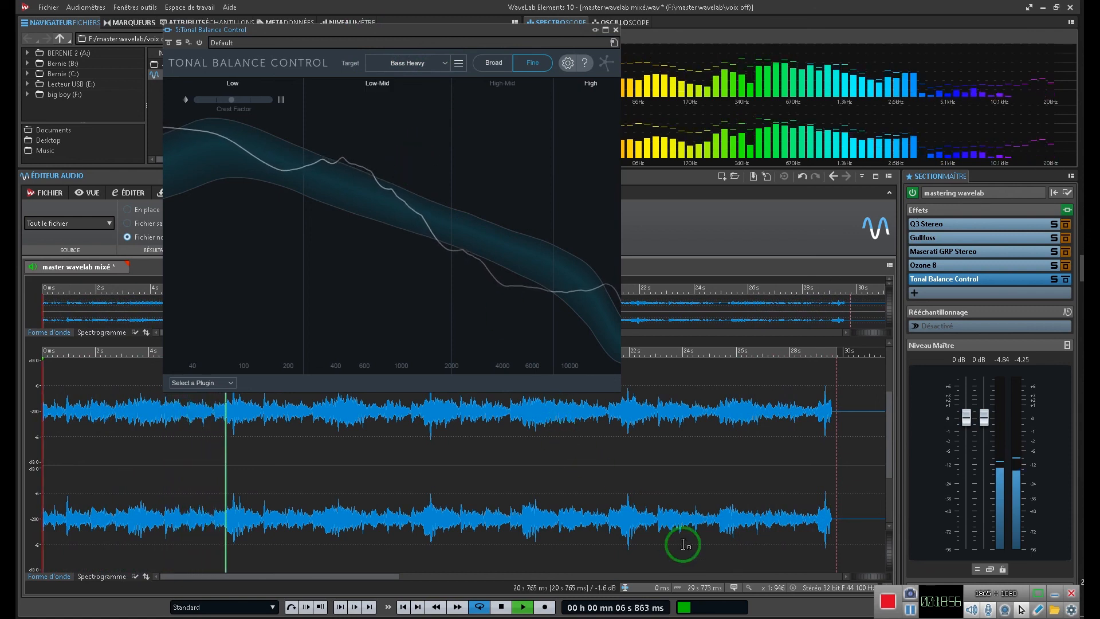
mouse_move(1051, 284)
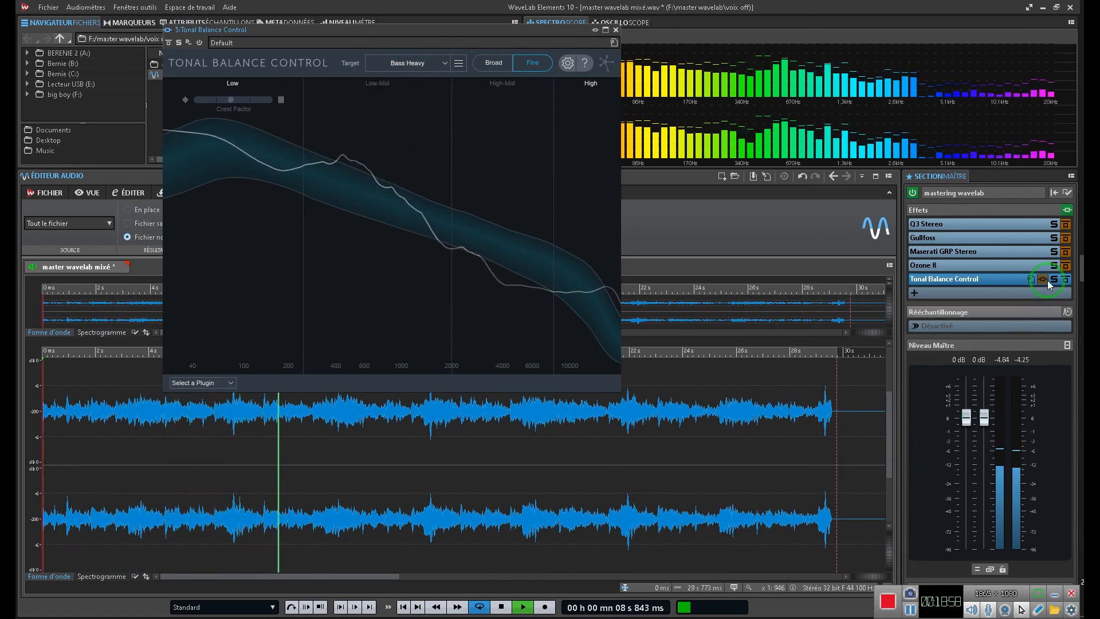
key(space)
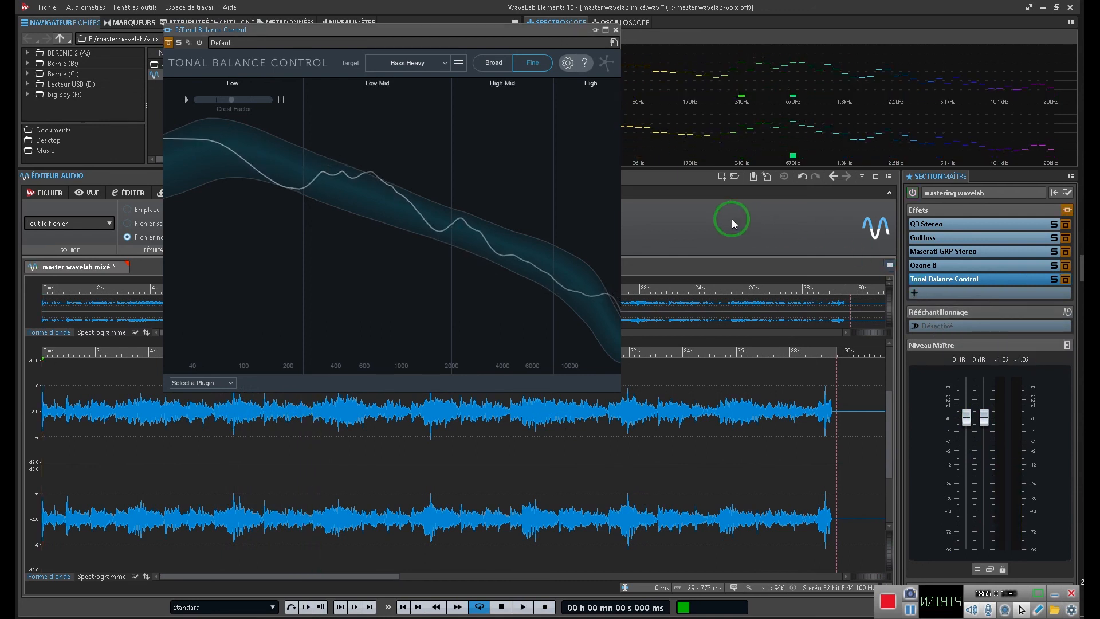
Take the mastering effects out of bypass and play the file, checking Tonal Balance Control in Broad view before closing it and stopping
click(1067, 210)
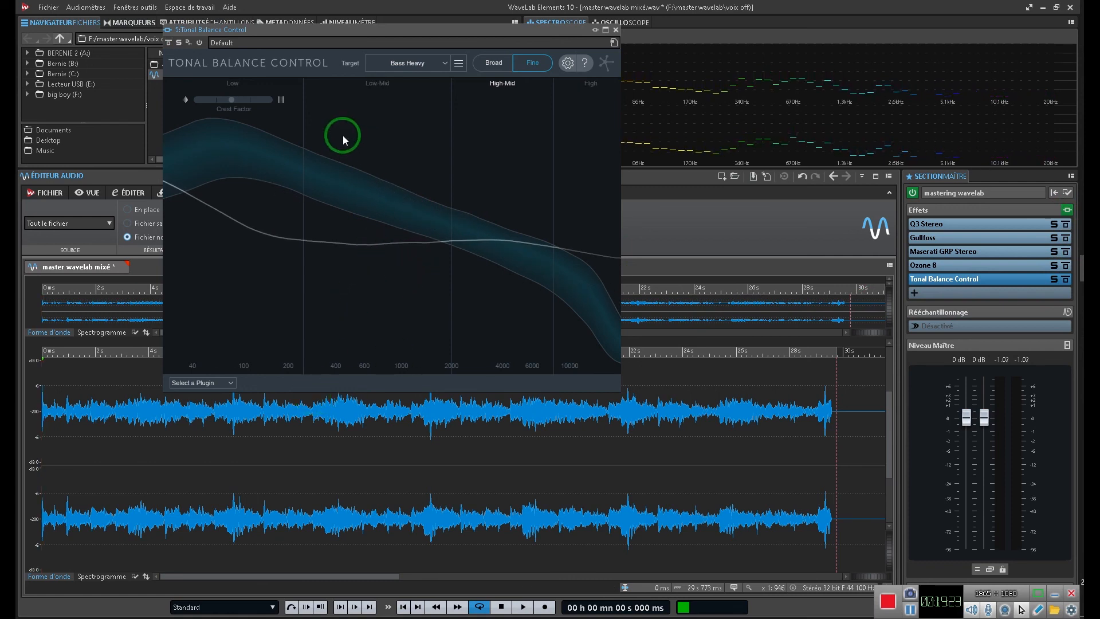
key(space)
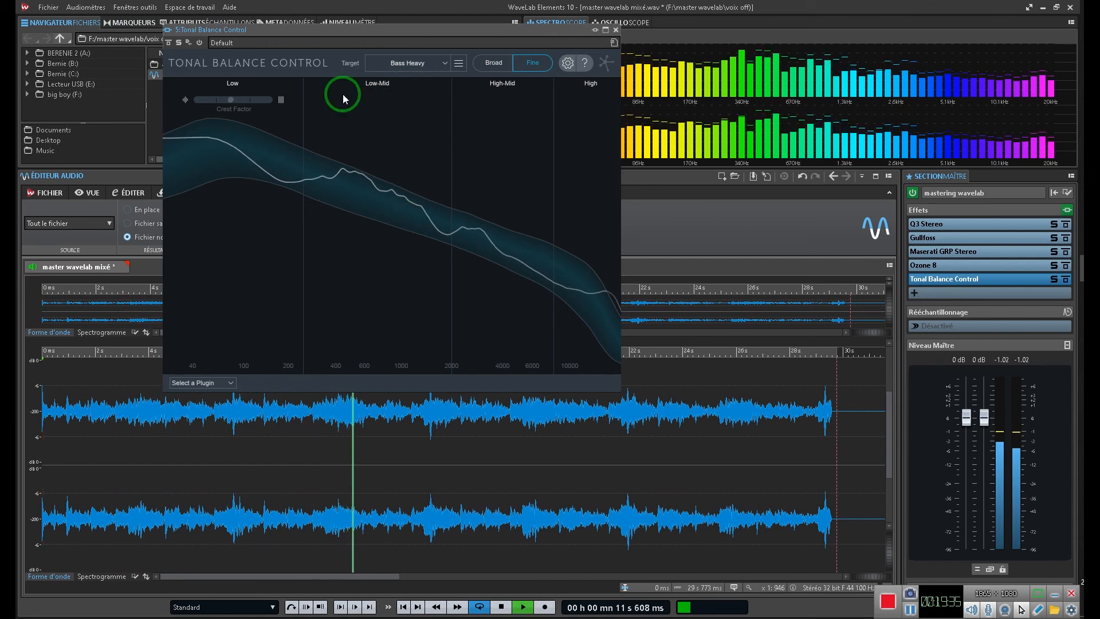
click(500, 65)
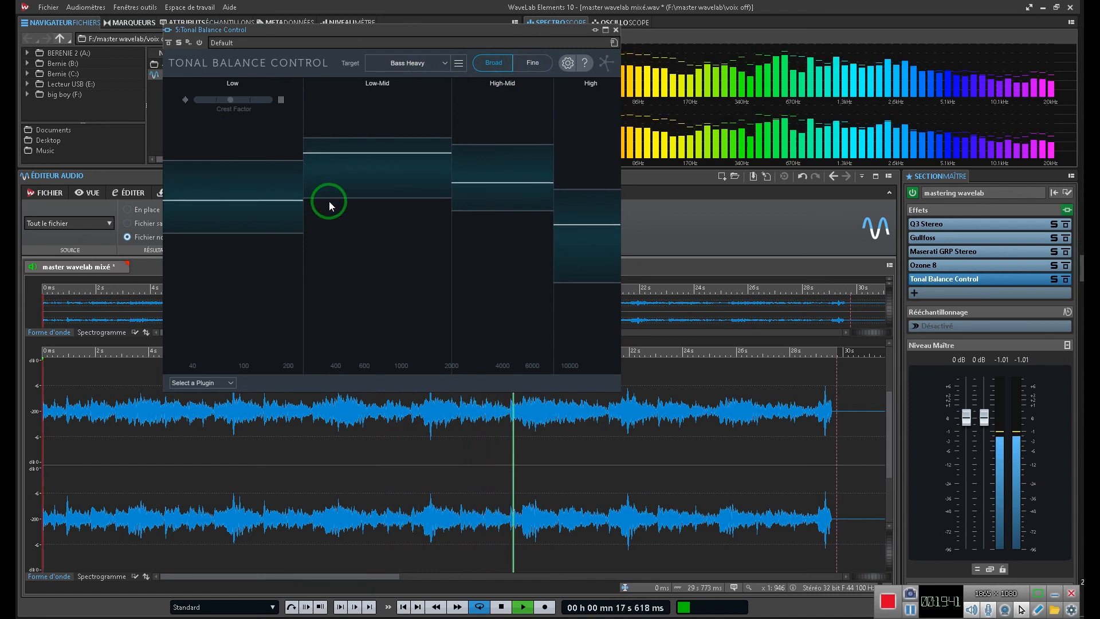
click(618, 30)
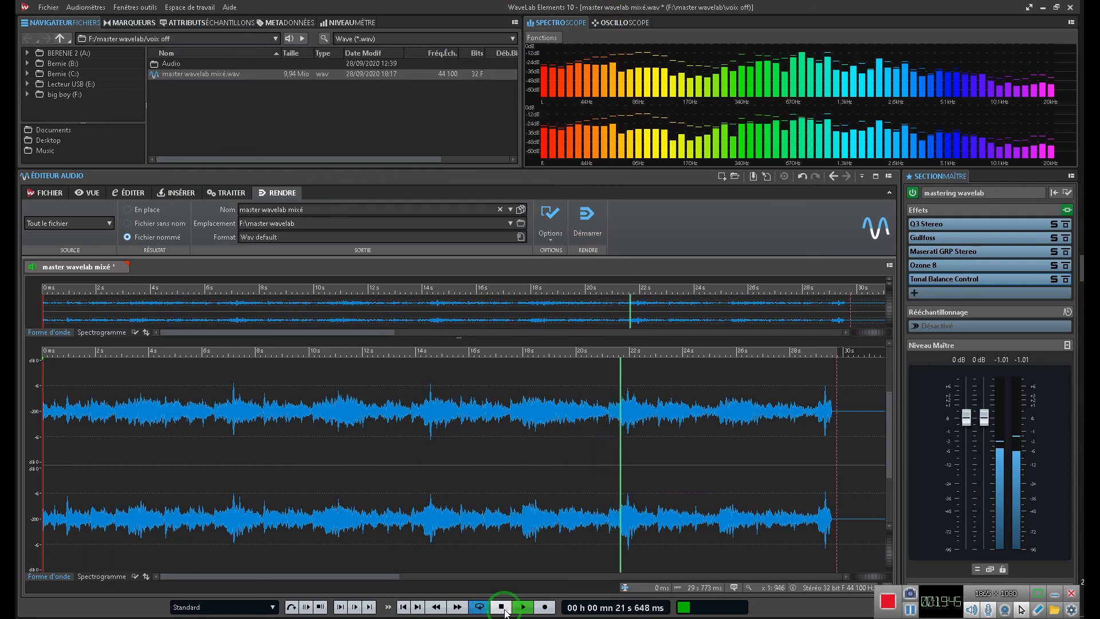
click(218, 255)
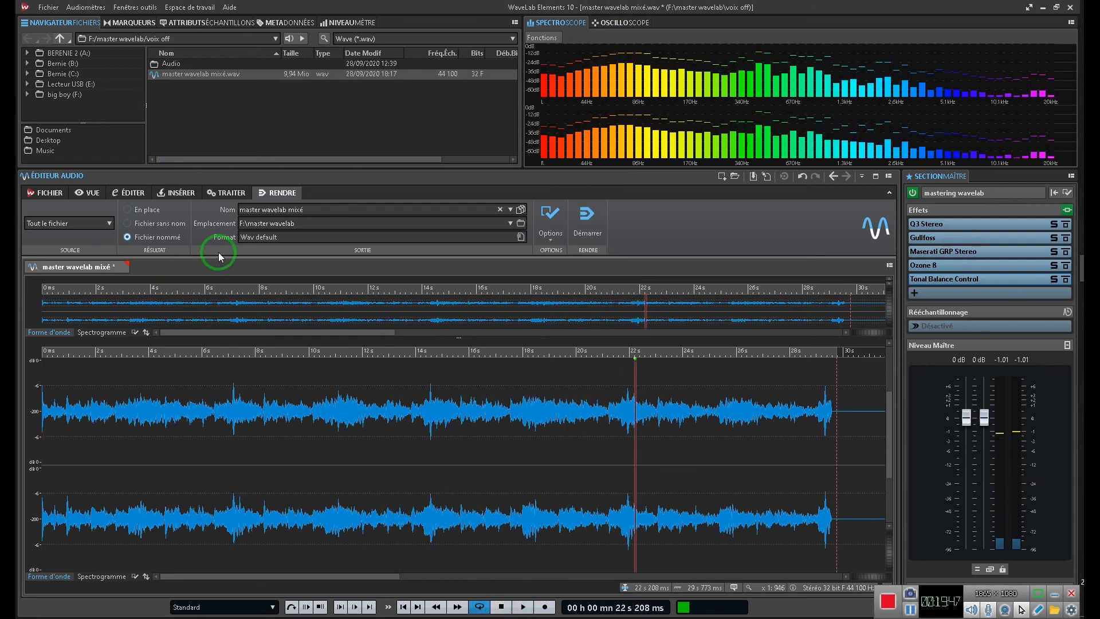